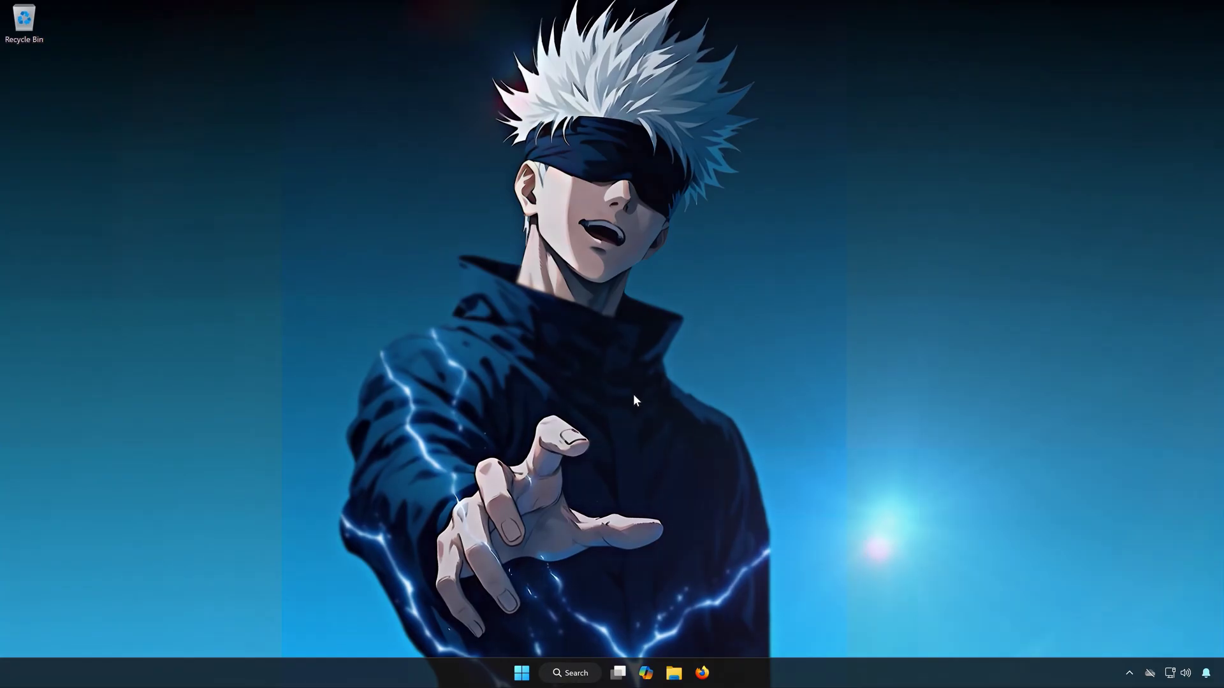
Browse File Explorer to C:\Windows and scroll down to the SoftwareDistribution folder
click(676, 679)
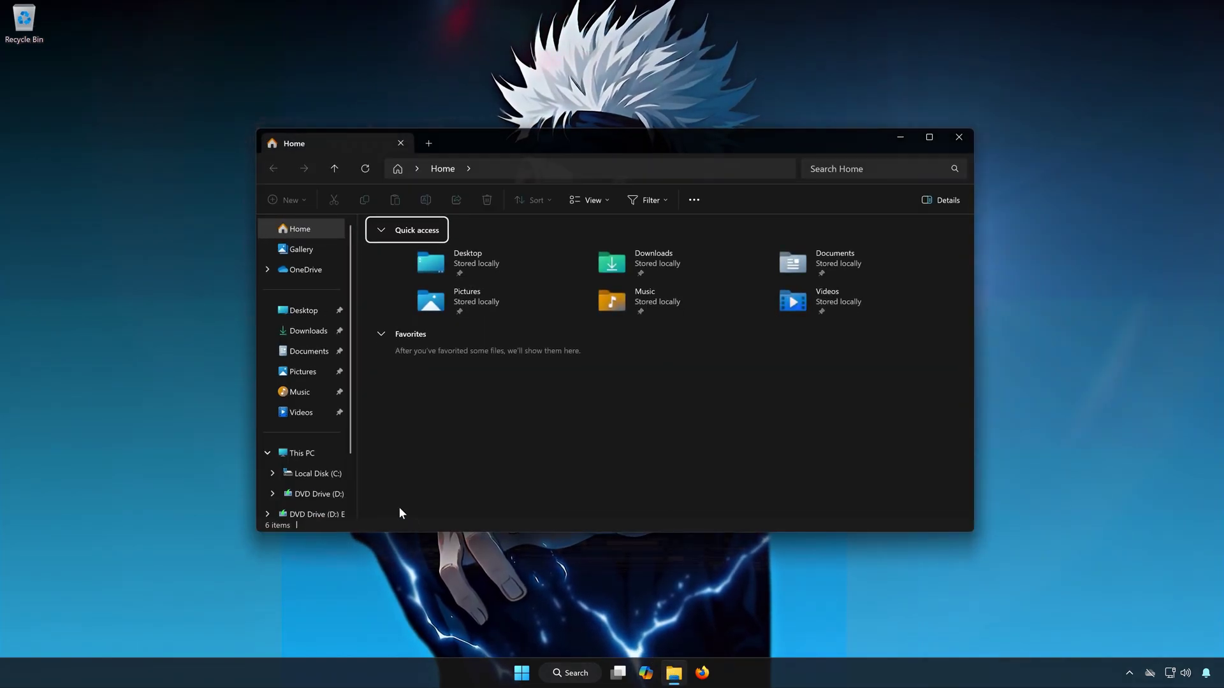
click(312, 474)
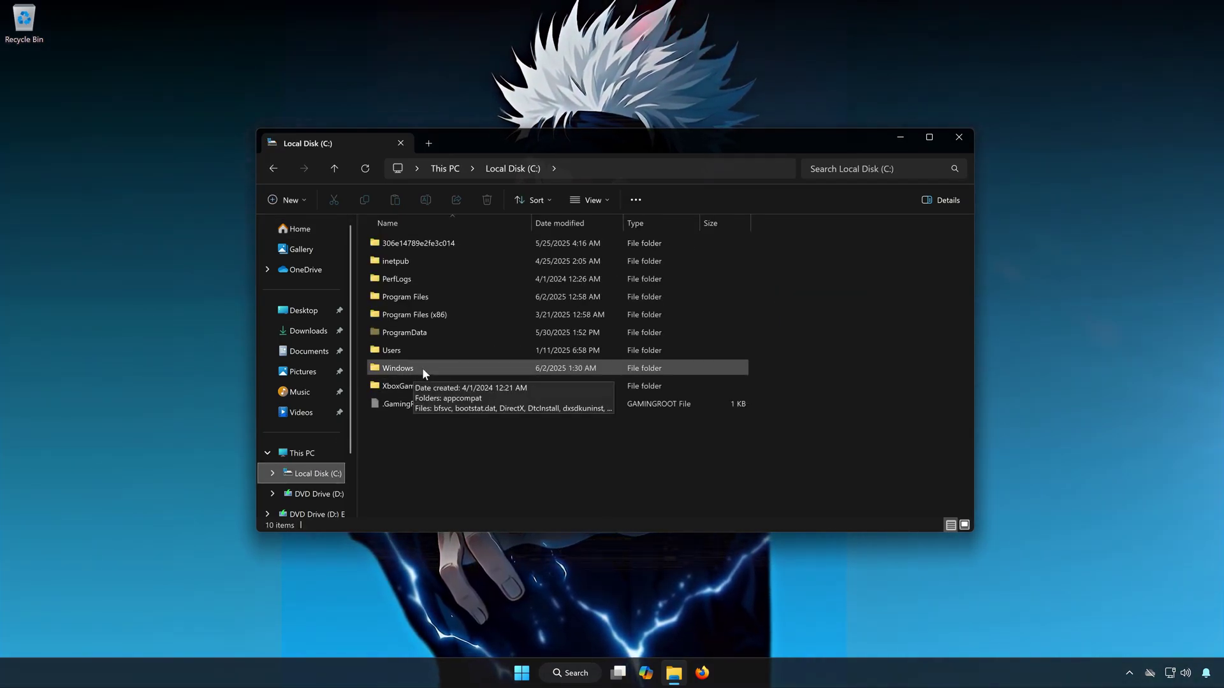
double_click(422, 368)
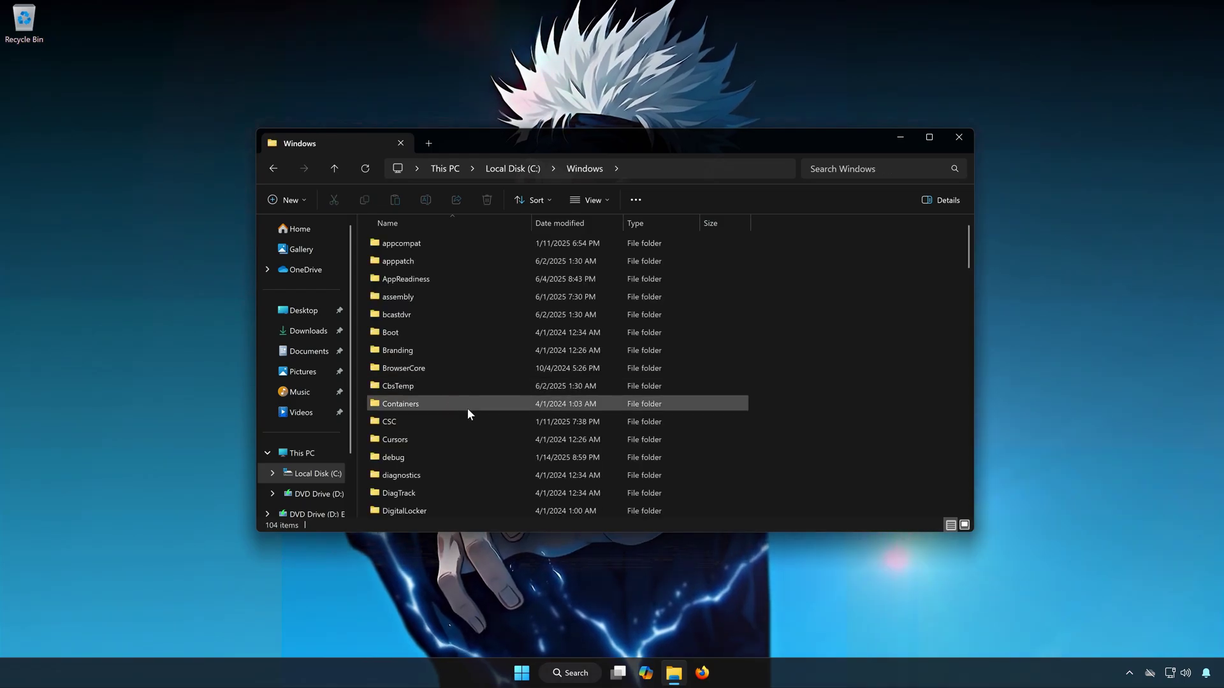
scroll(468, 411, down, 2)
scroll(468, 411, down, 6)
scroll(468, 411, down, 7)
scroll(468, 411, down, 1)
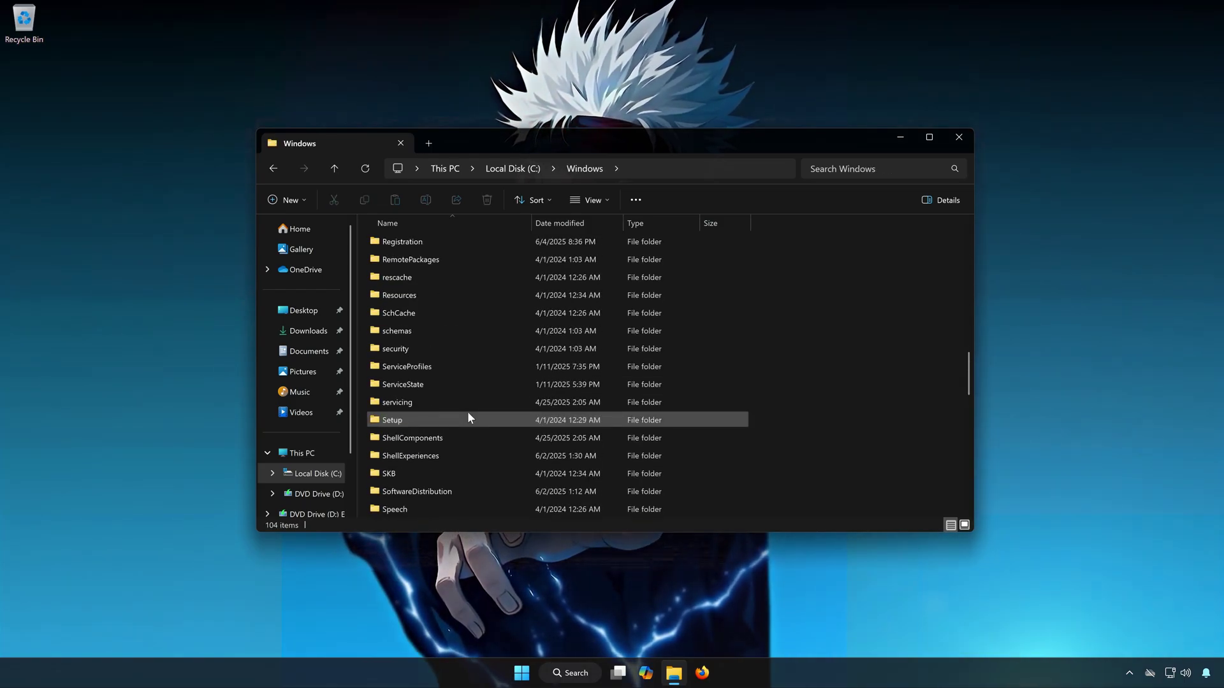
scroll(468, 418, down, 1)
scroll(459, 414, down, 1)
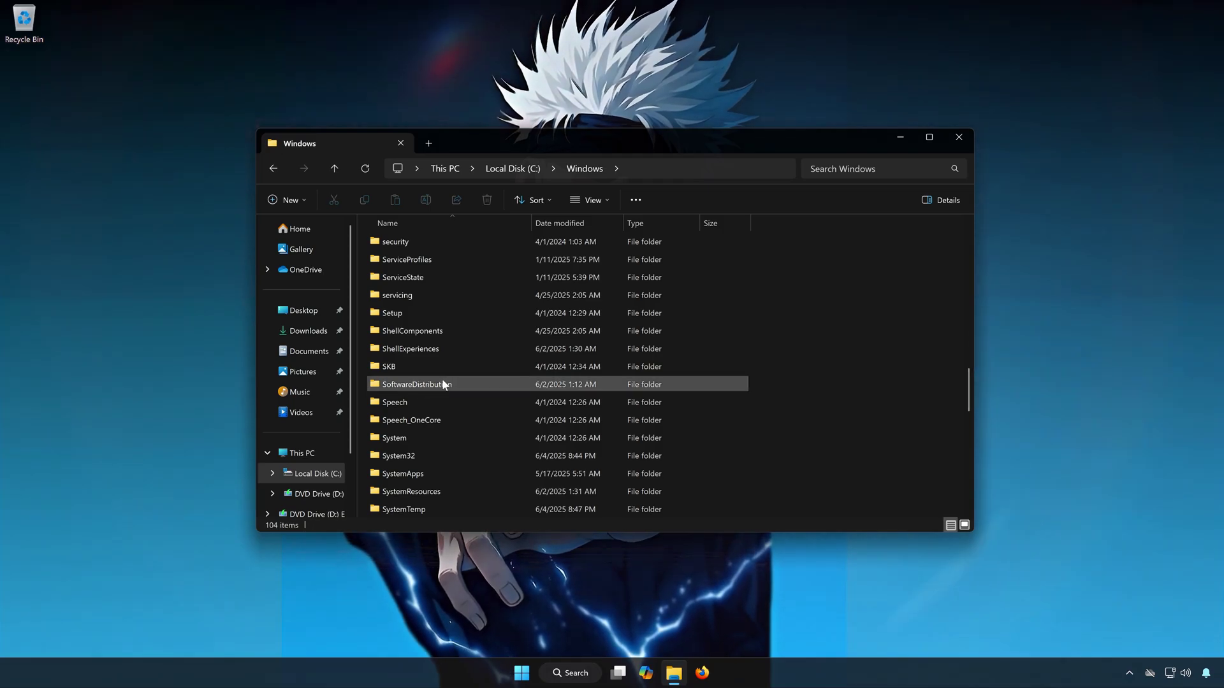
Delete the Download folder inside SoftwareDistribution, granting administrator permission when prompted
double_click(431, 388)
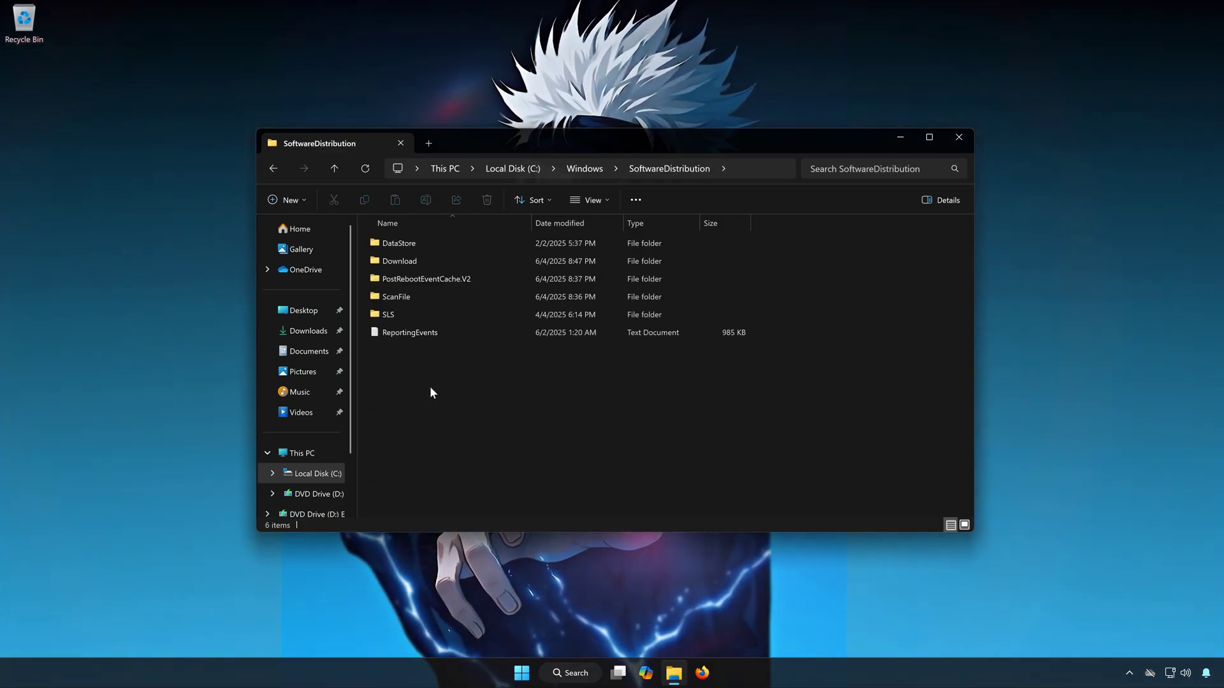
click(418, 262)
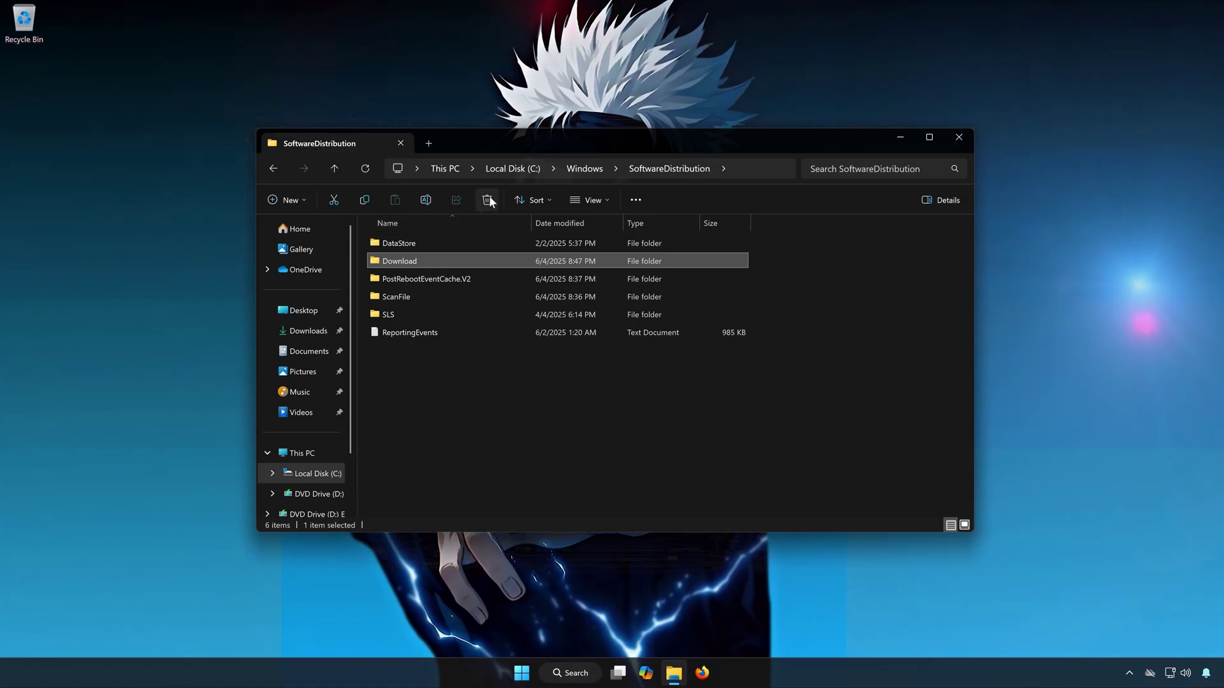
key(Delete)
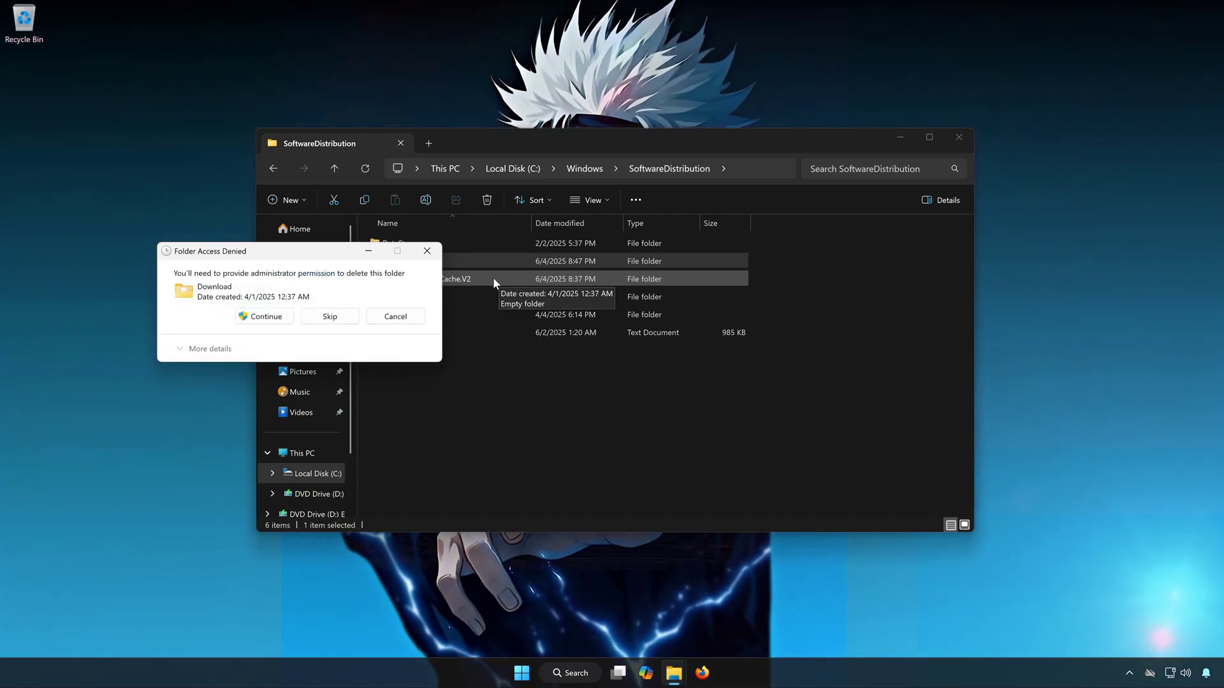
click(264, 316)
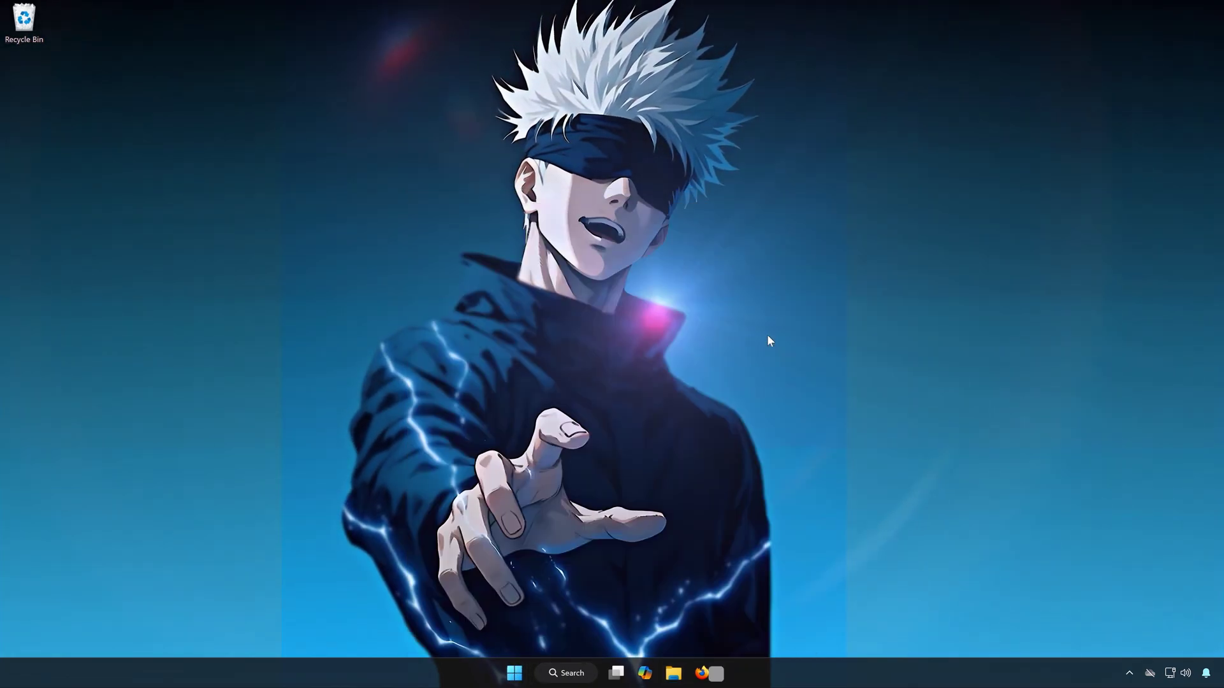
Open Settings with Win+I and go to the Windows Update page
key(super+i)
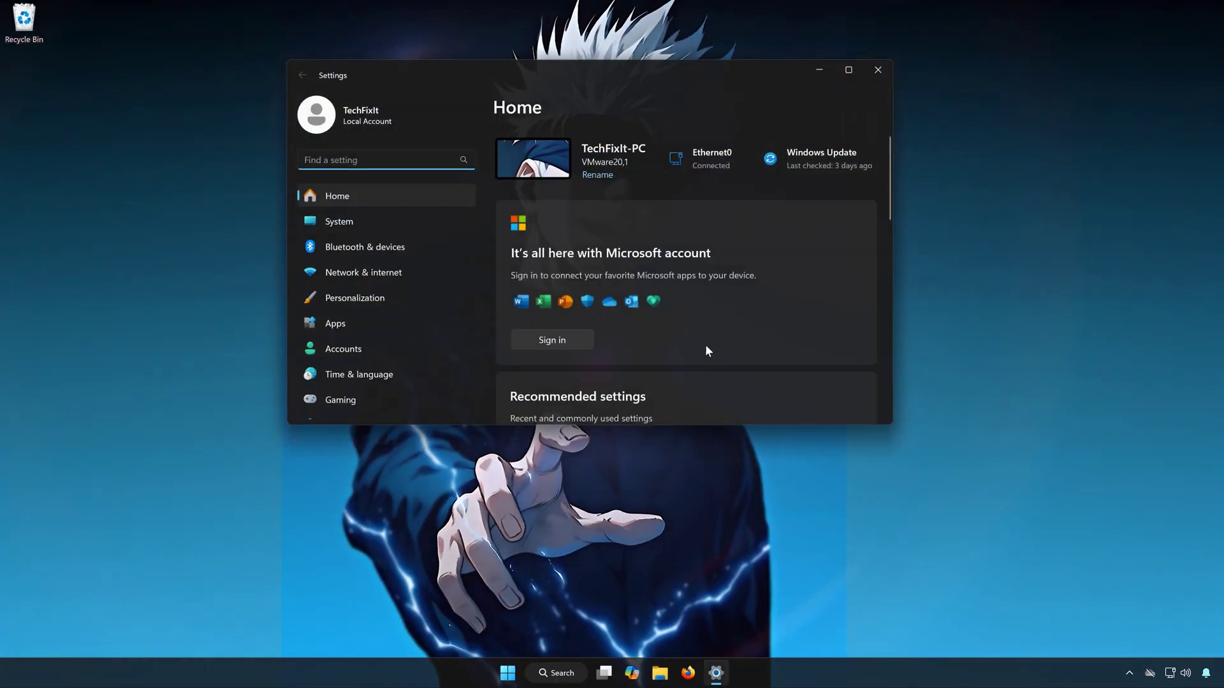
scroll(382, 357, down, 5)
click(359, 408)
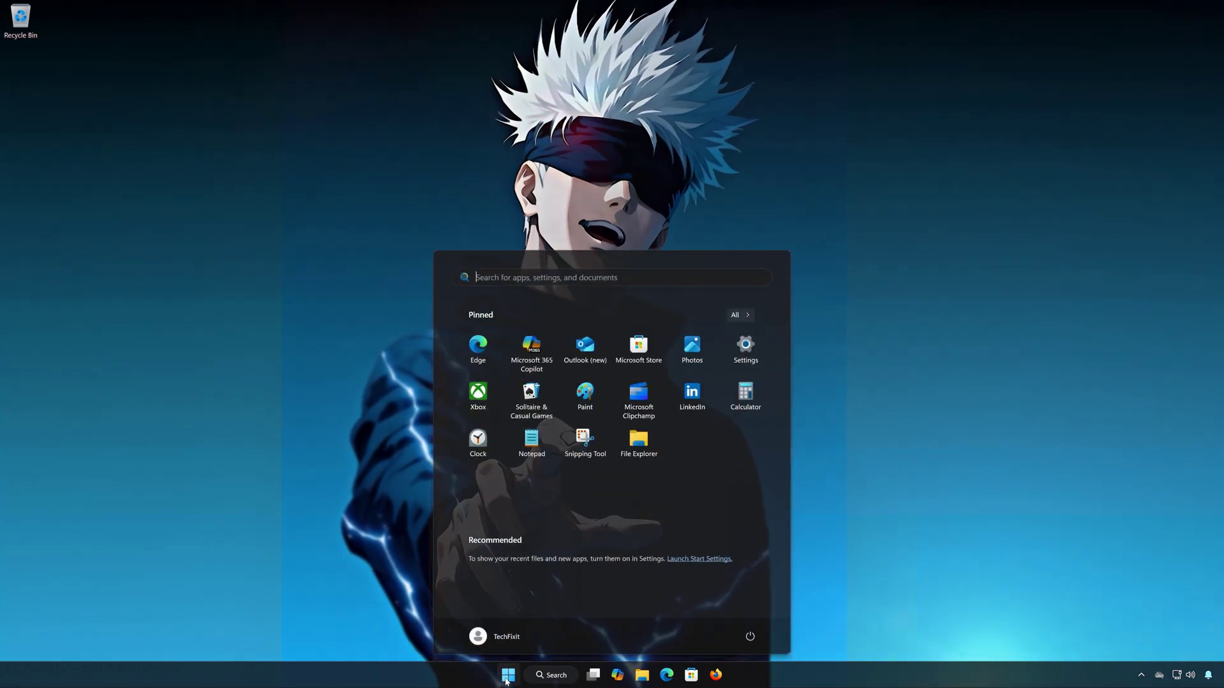
Launch the Services console from Start search and scroll to the Windows Update service
text(services)
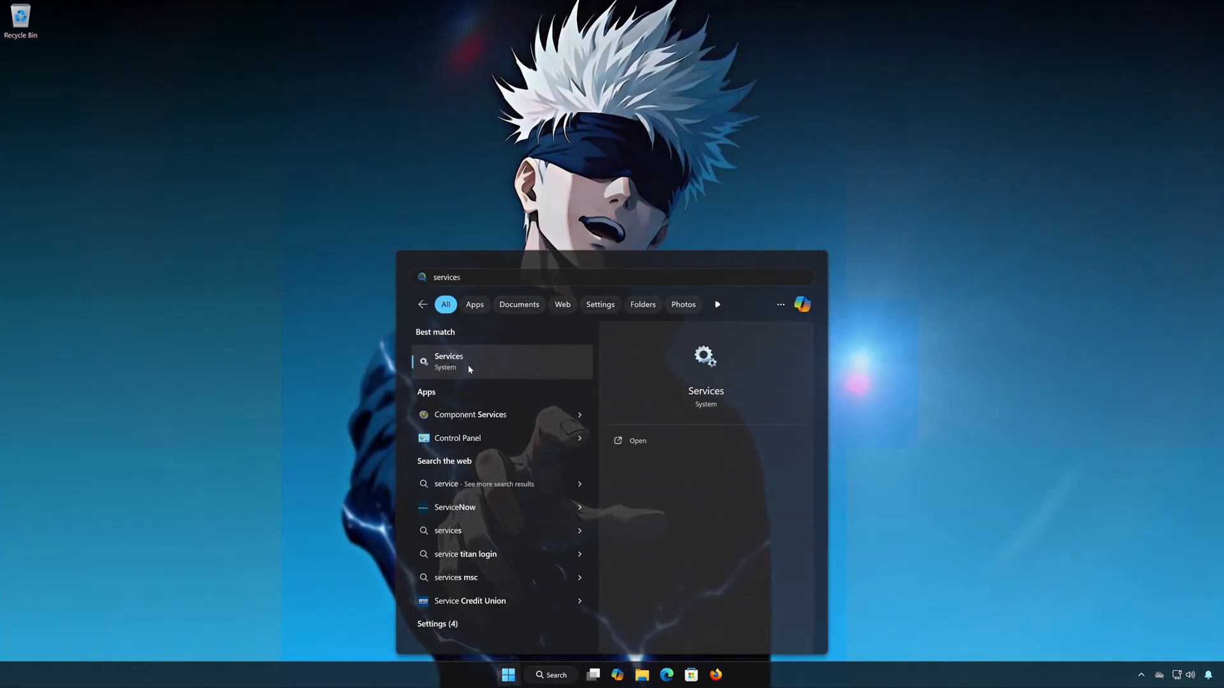
click(503, 365)
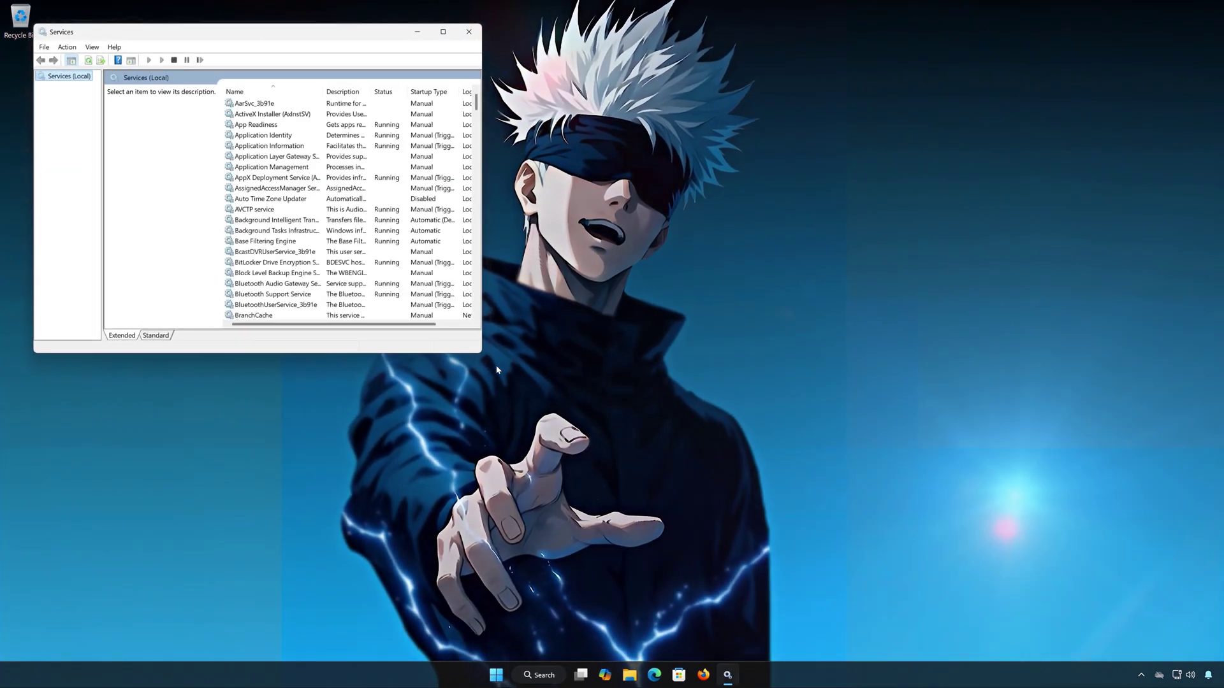
drag(357, 32, 715, 130)
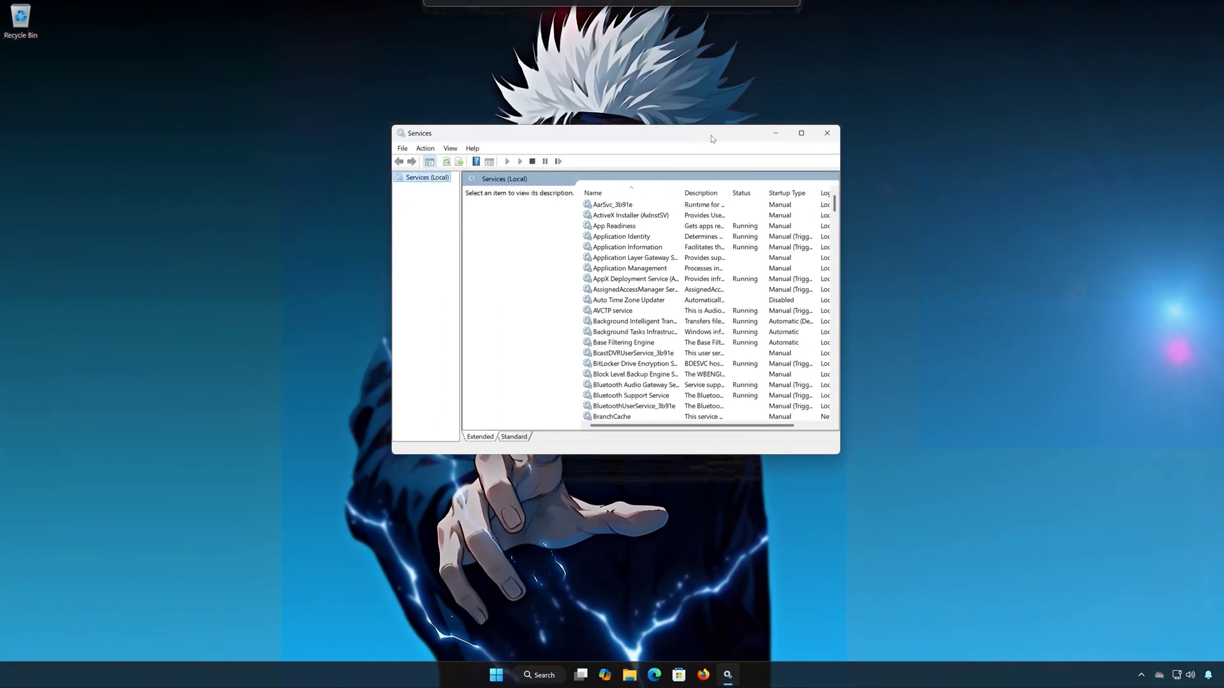
key(Down)
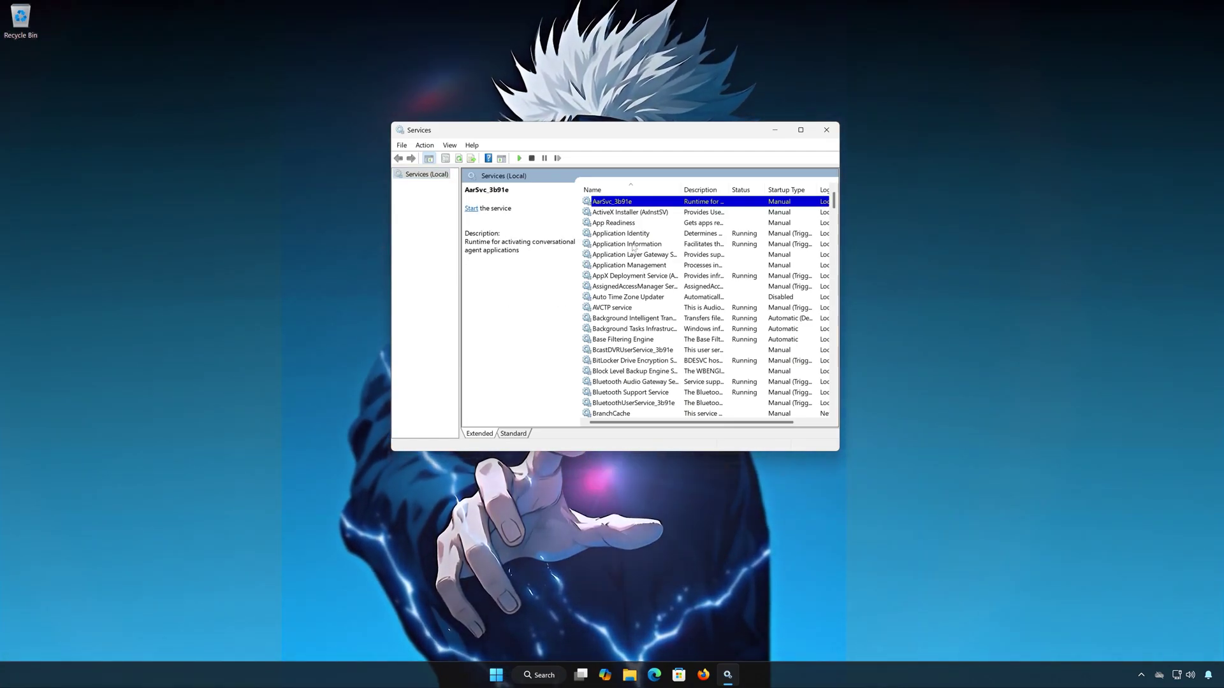
key(w)
scroll(633, 264, down, 5)
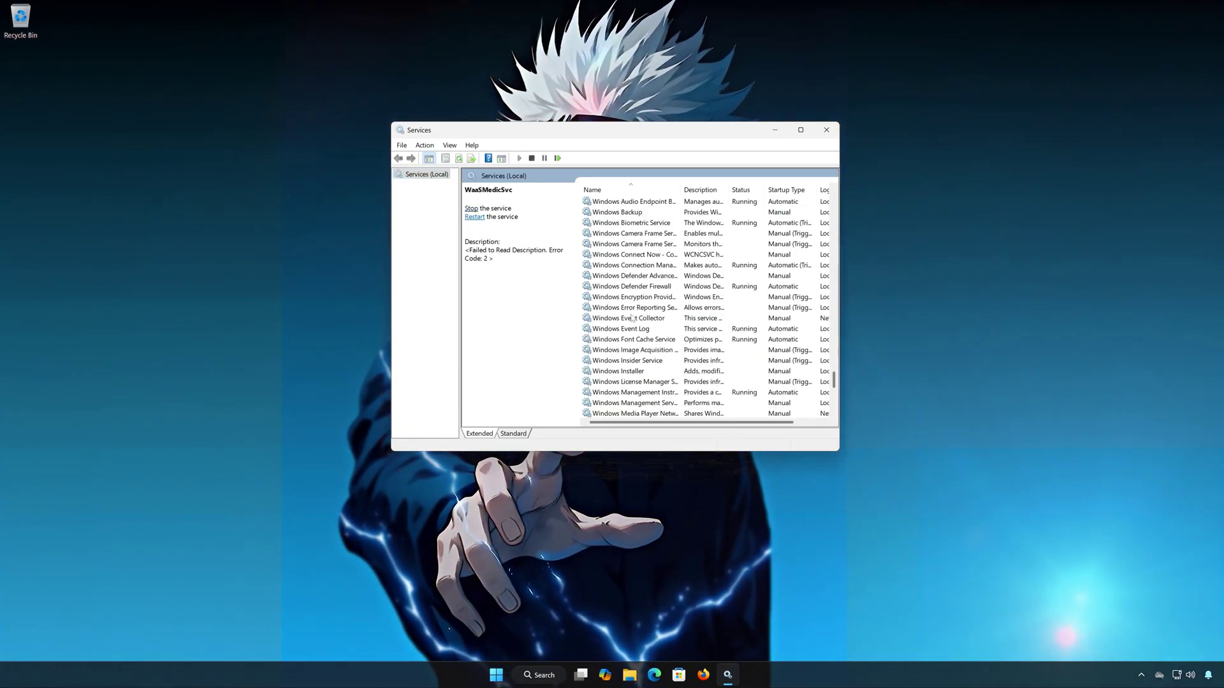
scroll(663, 360, down, 3)
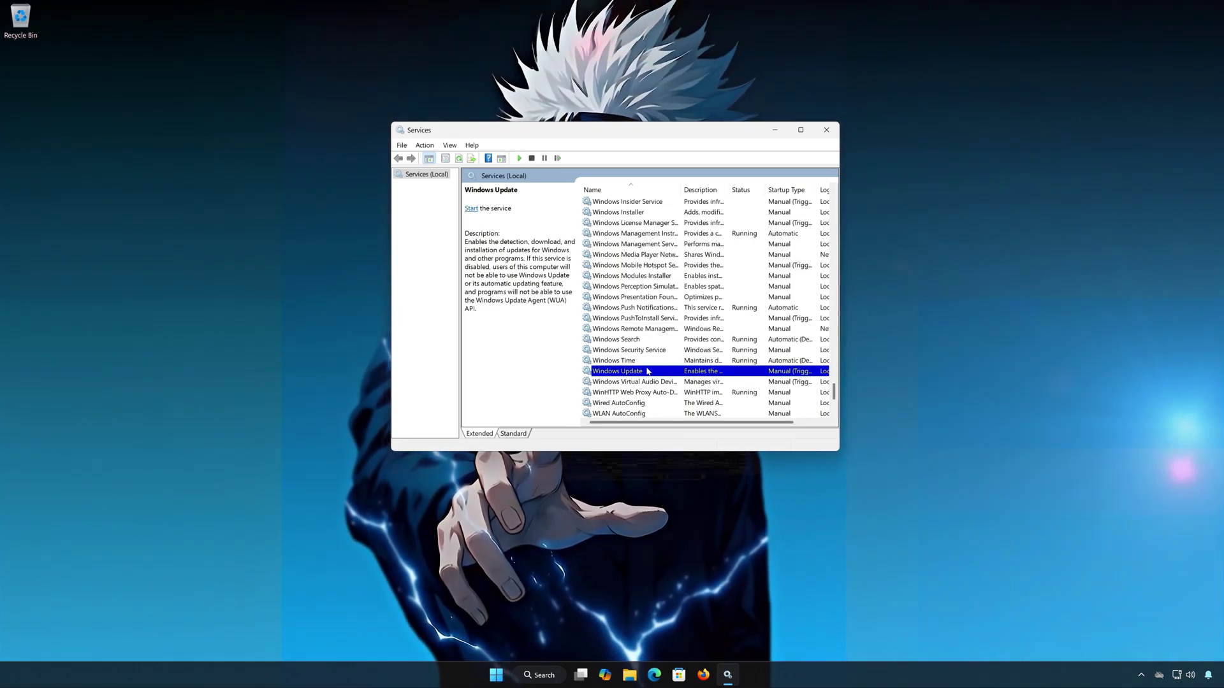
Set the Windows Update service's startup type to Automatic in its properties
right_click(649, 373)
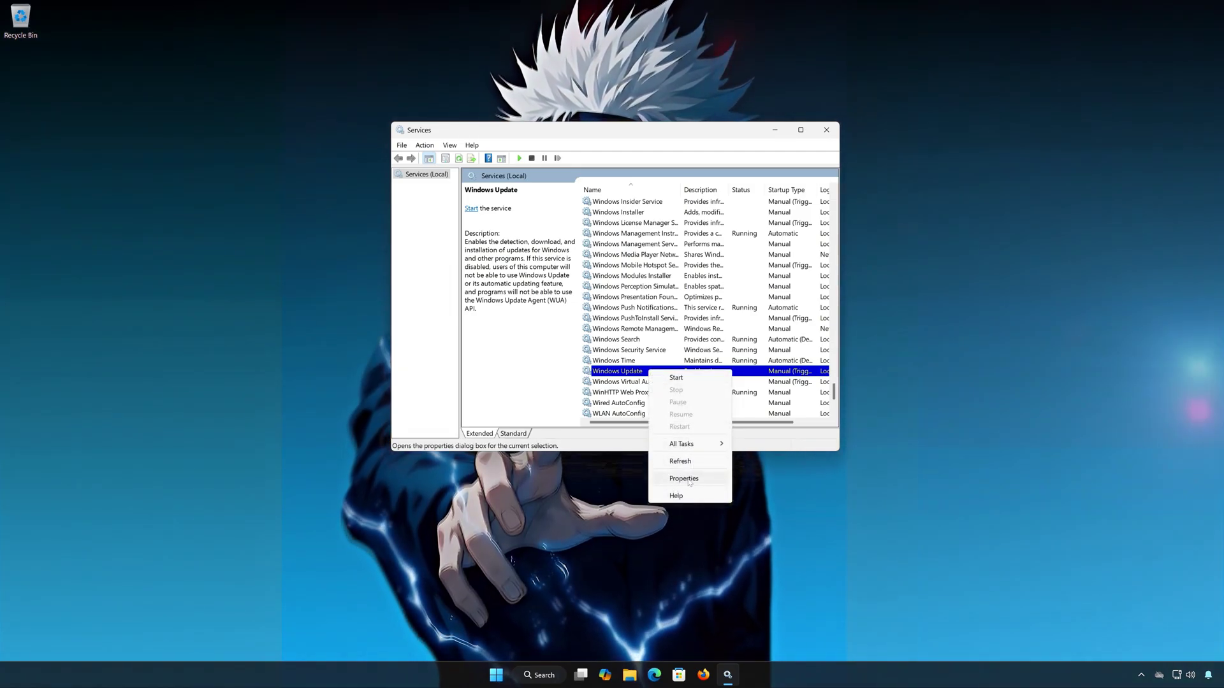
click(685, 478)
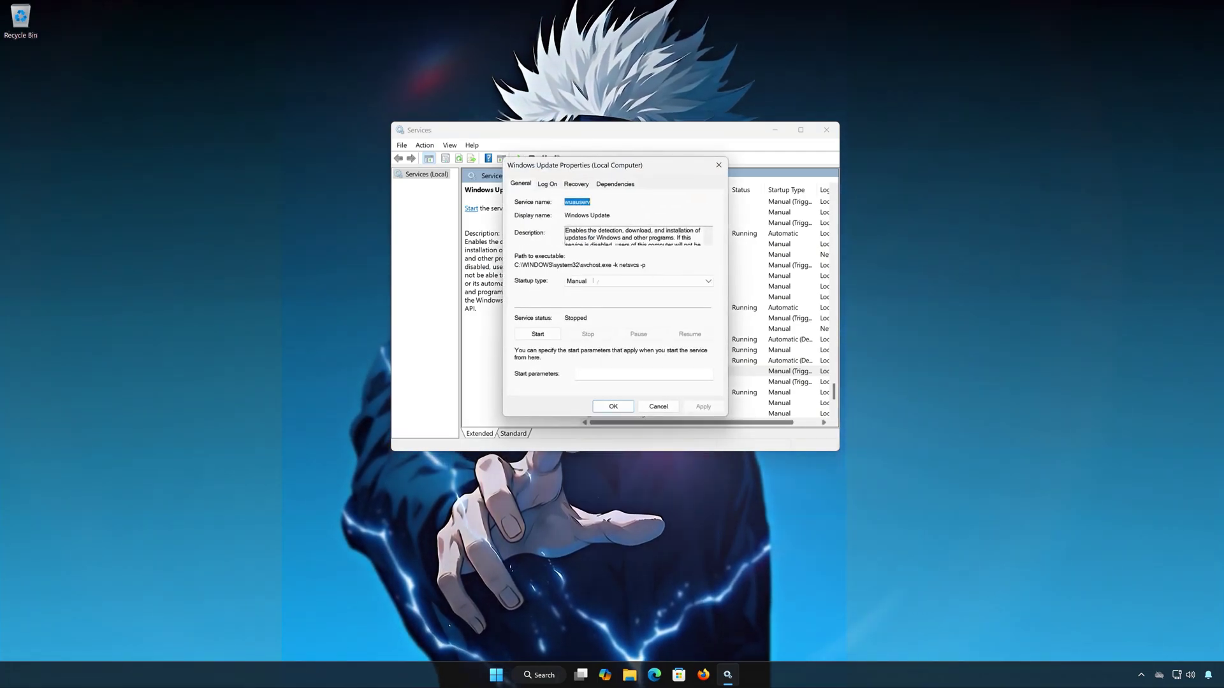
click(594, 282)
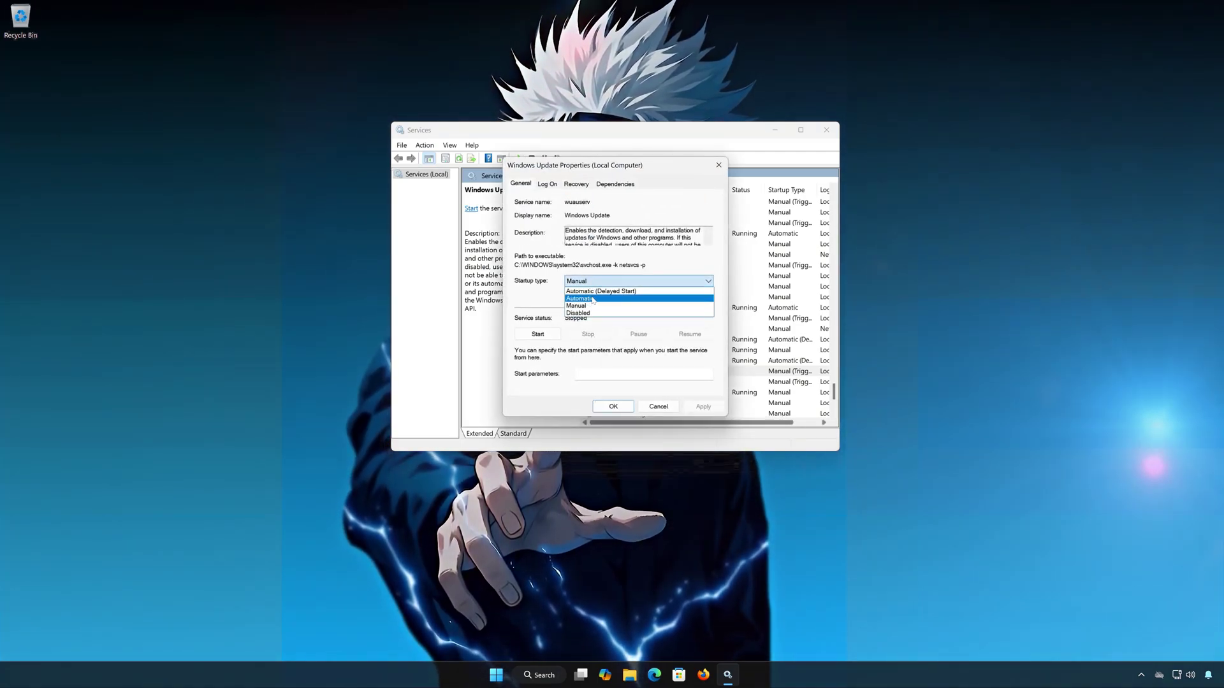
click(593, 299)
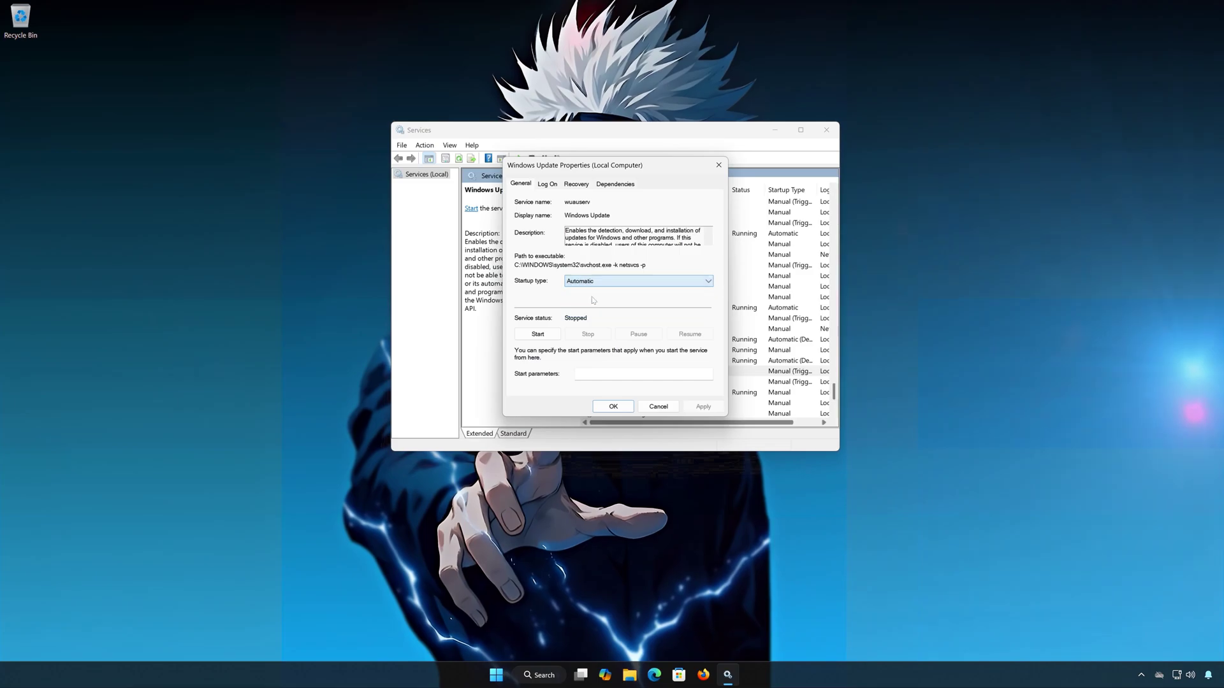
On the Recovery tab, set Second failure to Restart the Service and apply
click(584, 185)
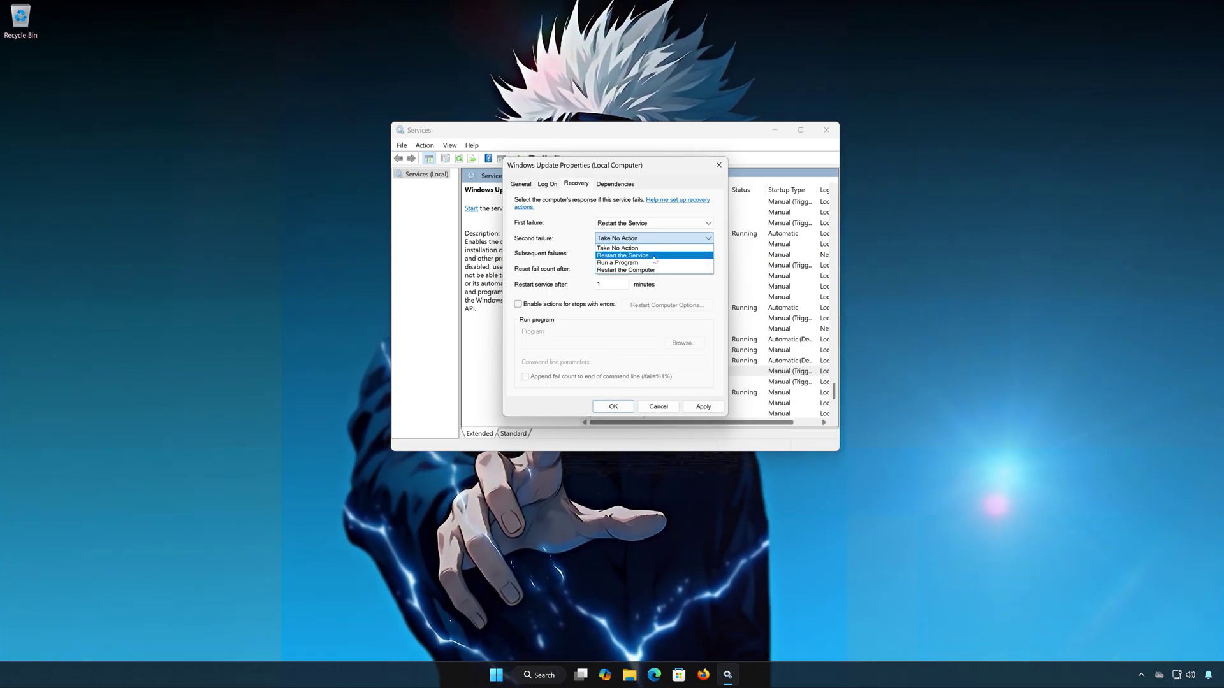
click(637, 255)
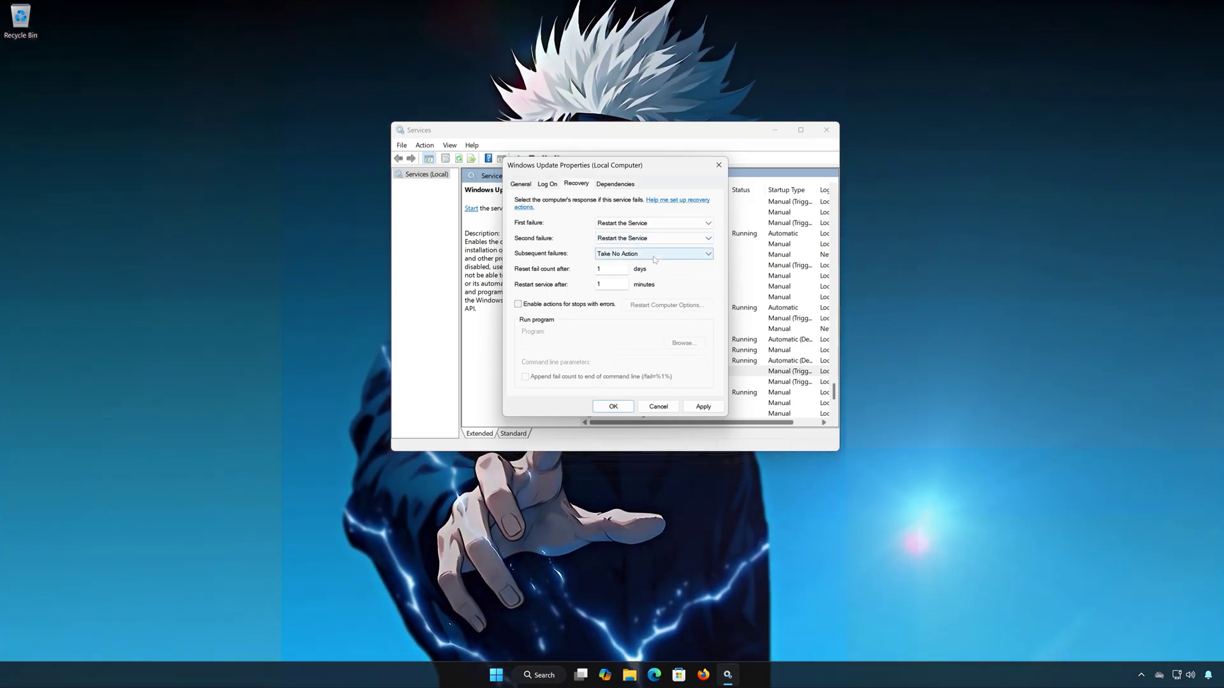
click(704, 407)
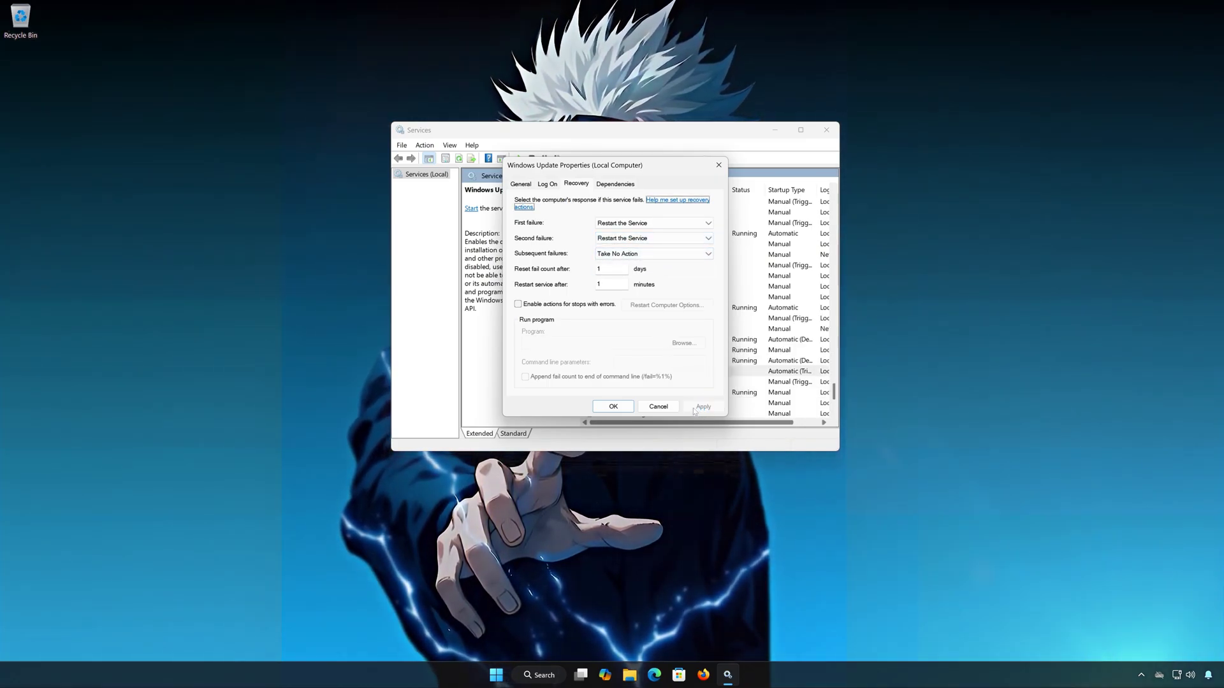
Confirm the properties with OK, start Windows Update, and close Services
click(614, 407)
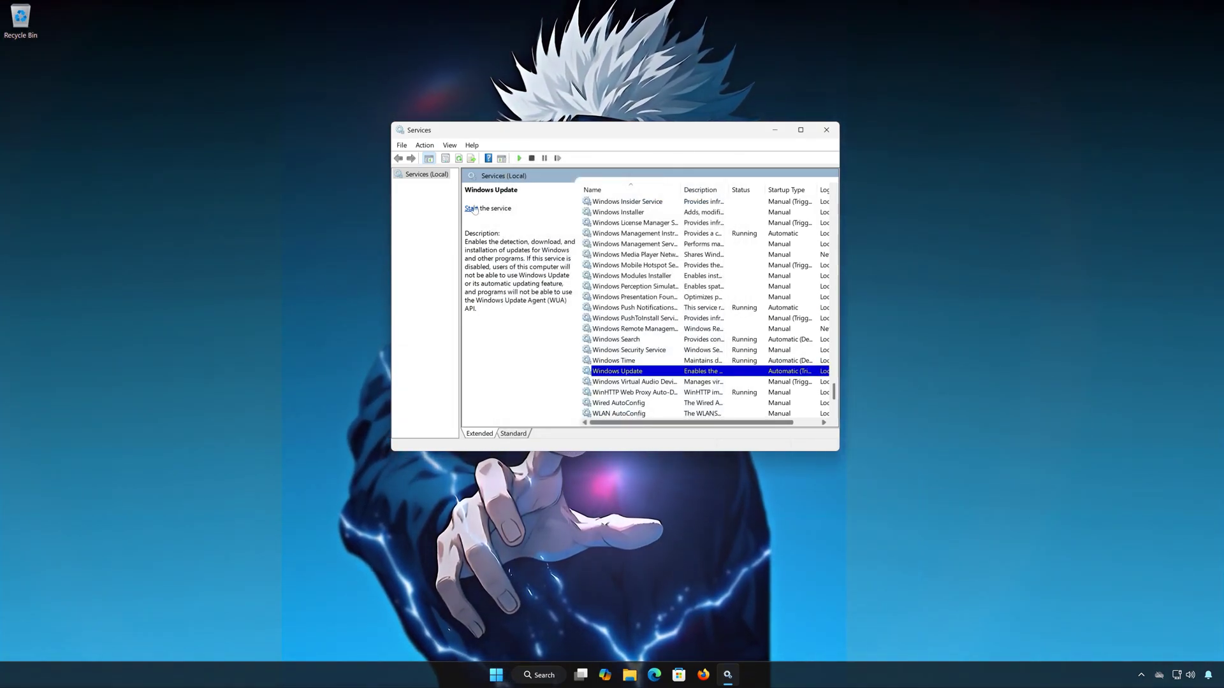
click(473, 208)
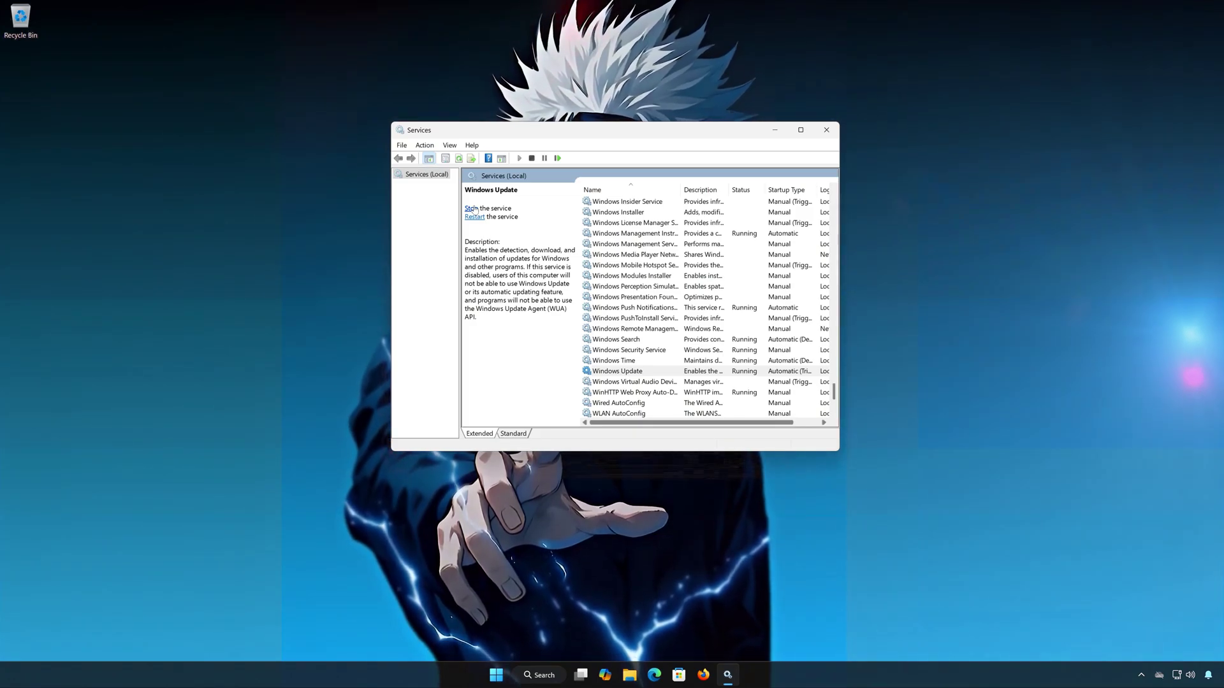
click(826, 130)
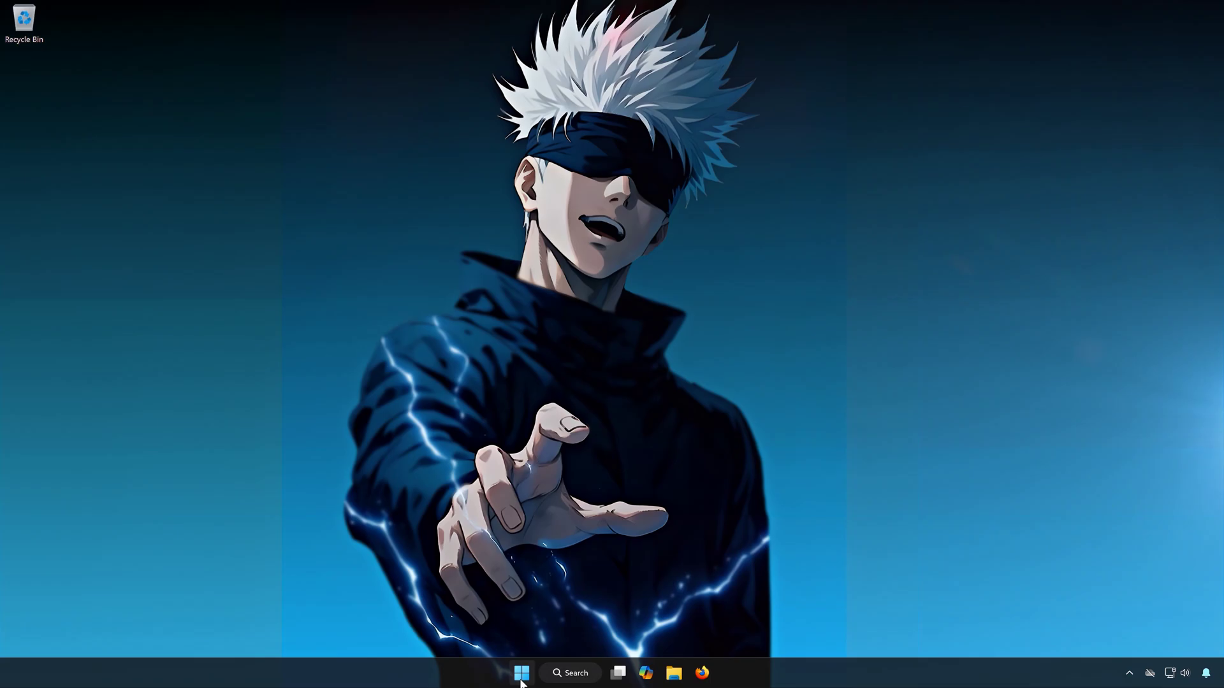
Launch Command Prompt as administrator from Start search, accepting the UAC prompt
click(521, 673)
text(cmd)
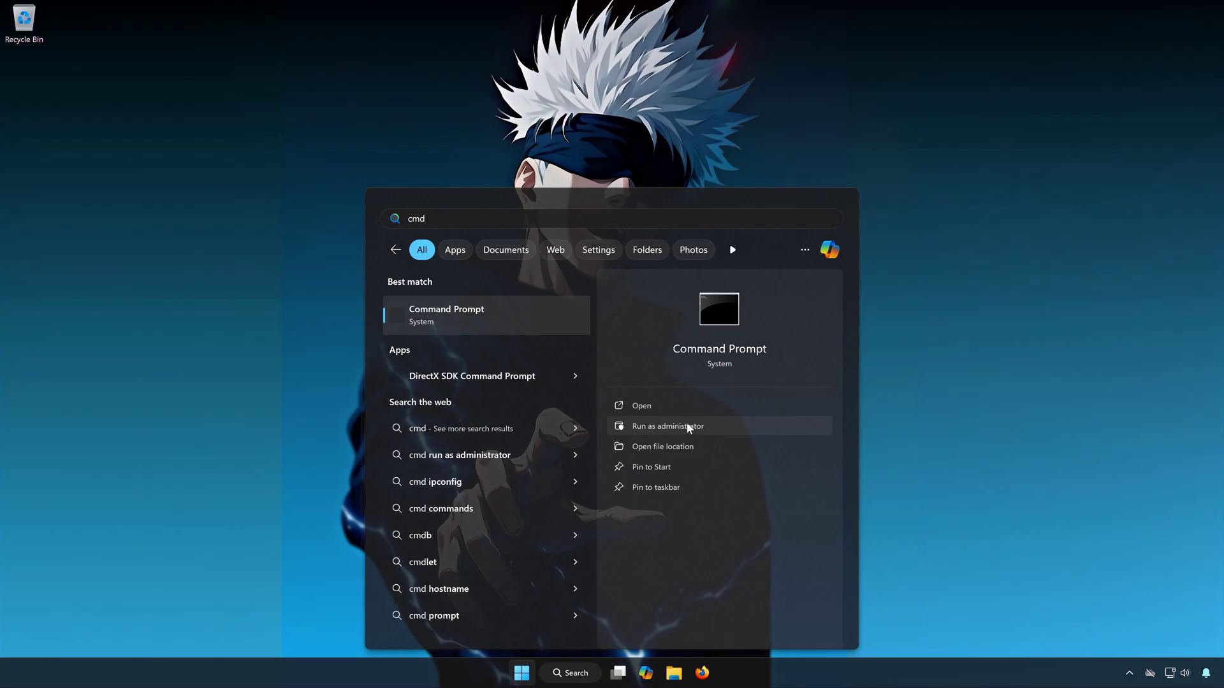
click(706, 424)
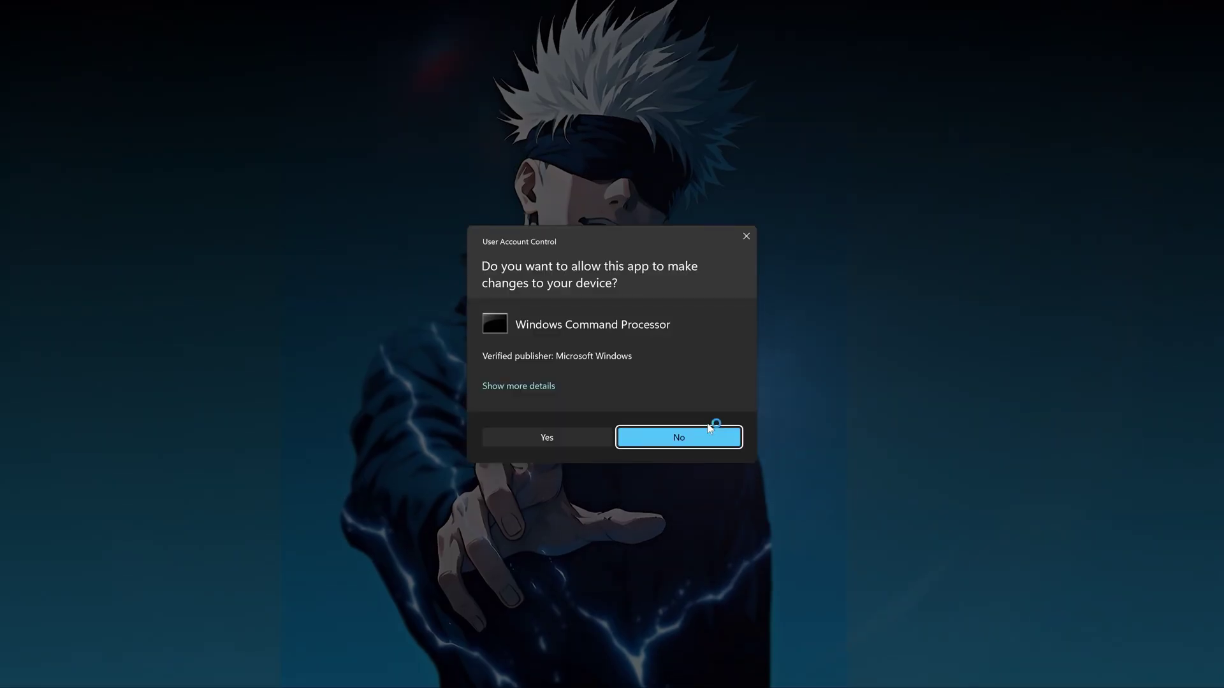
click(549, 437)
drag(421, 33, 780, 204)
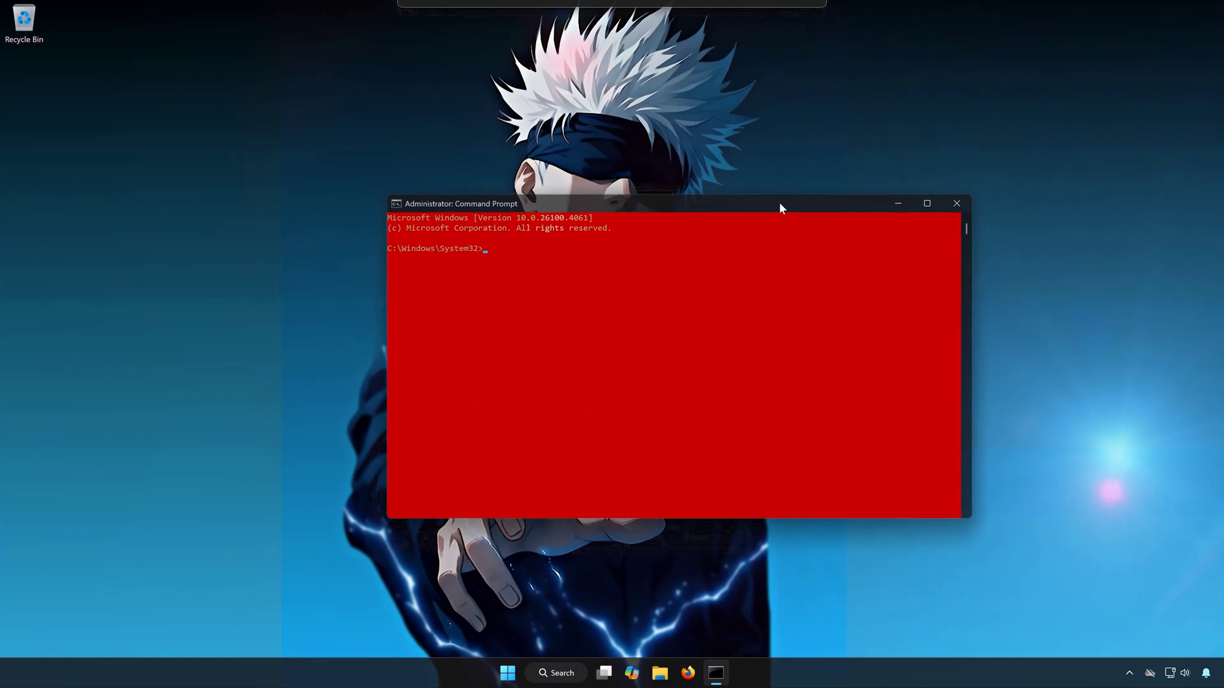
Run DISM /Online /Cleanup-Image /RestoreHealth, then type exit
text(DISM)
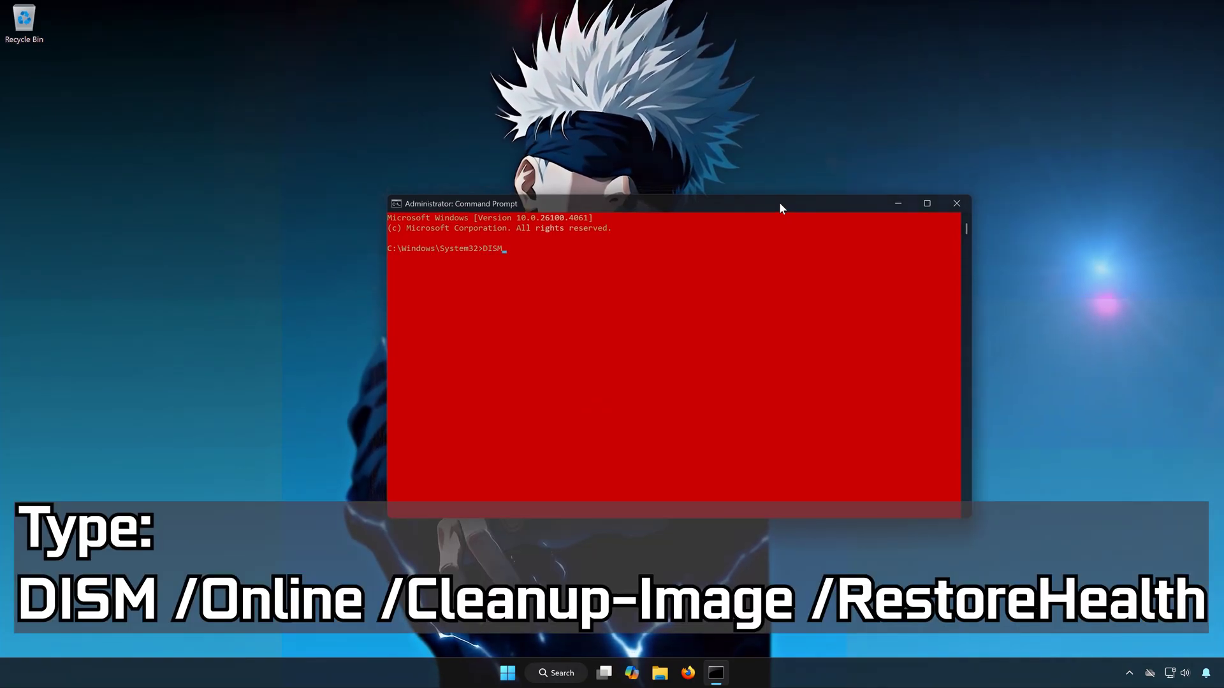
text( /Online)
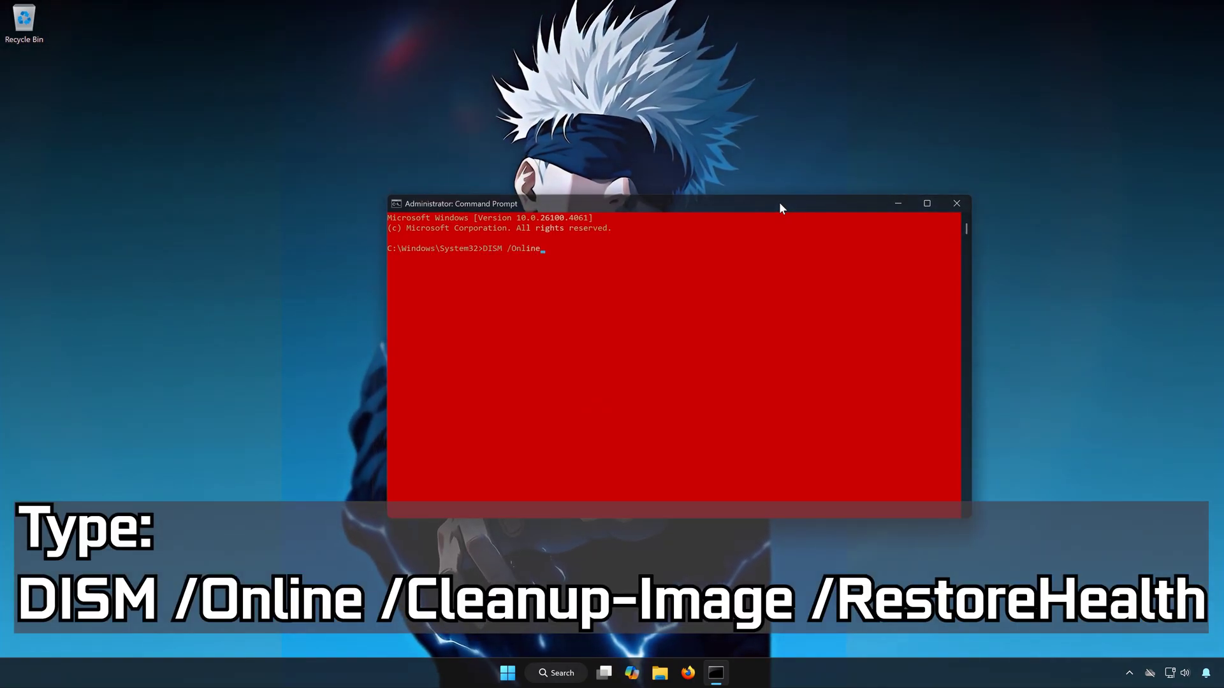
text( /Cleanup)
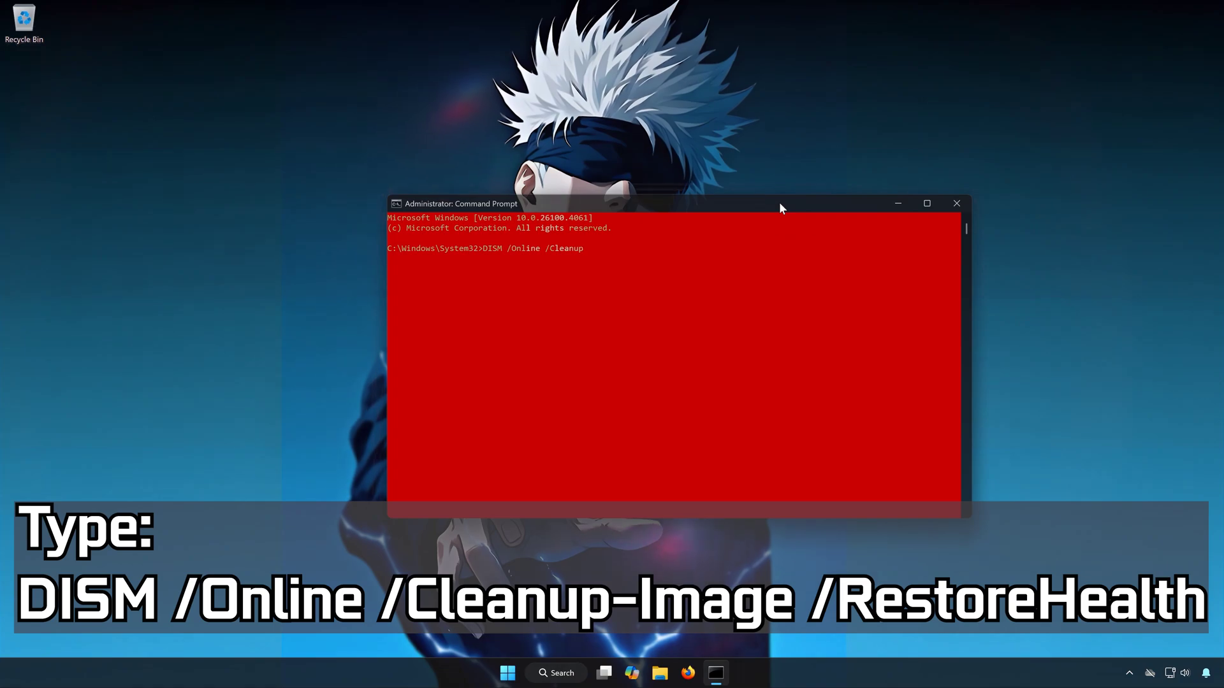
text(-Image)
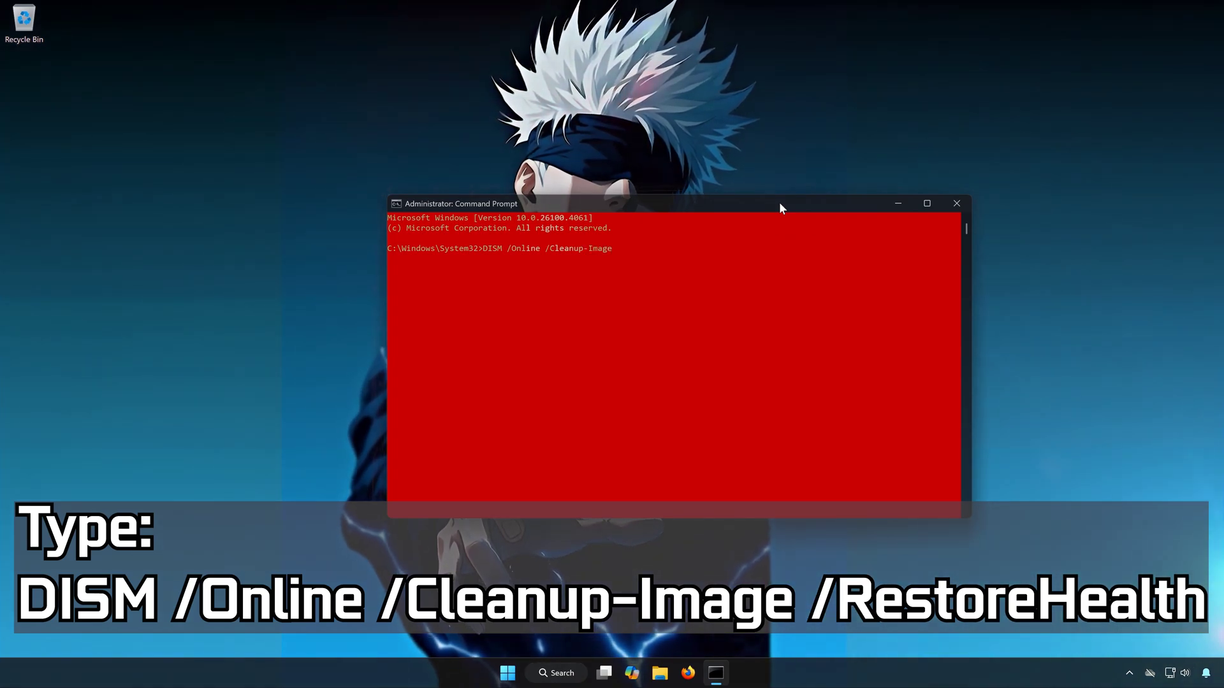
text( /)
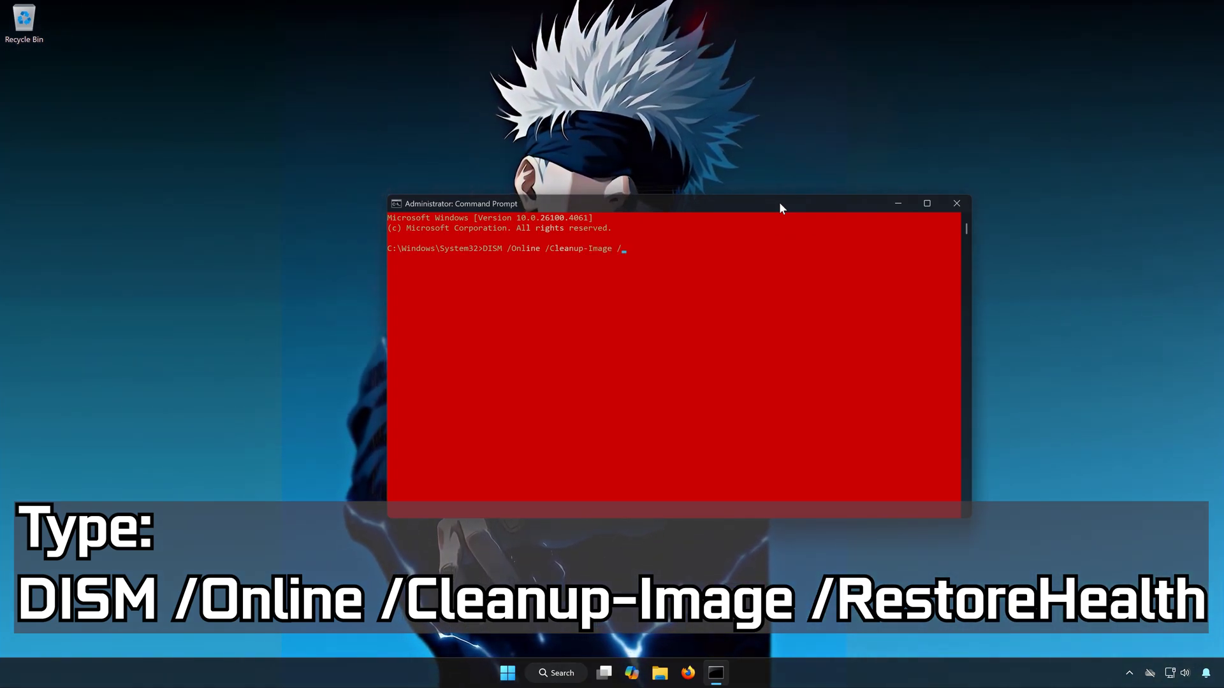
text(Restore)
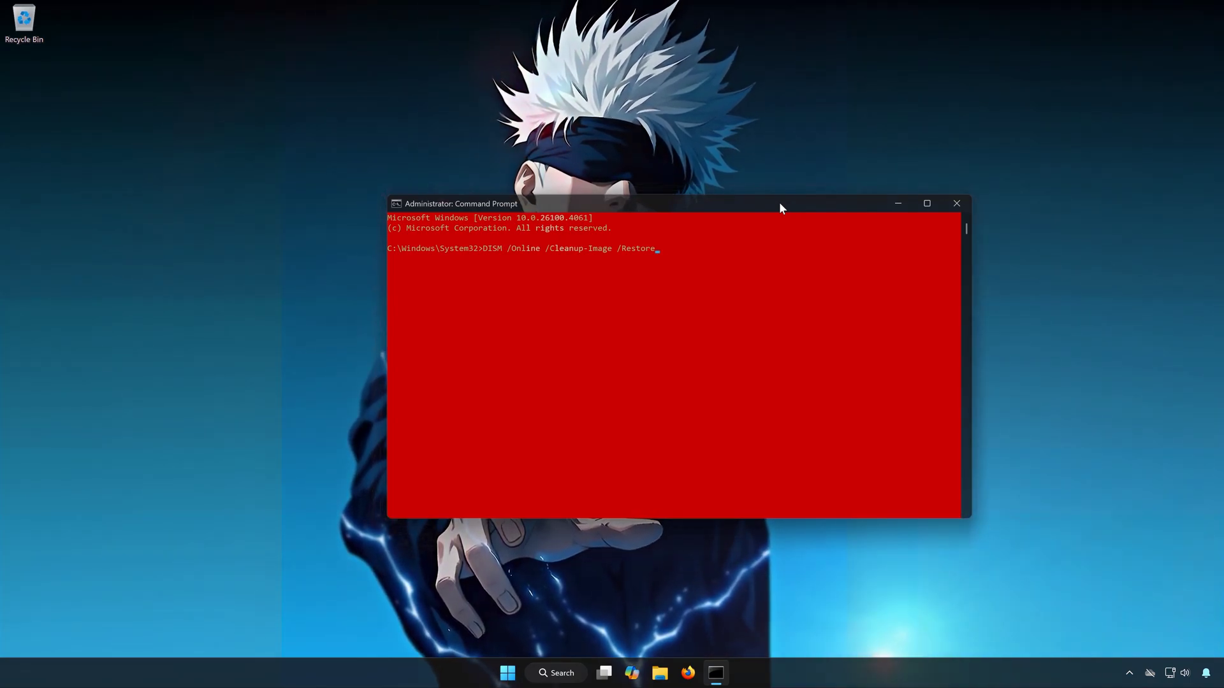
text(Healt)
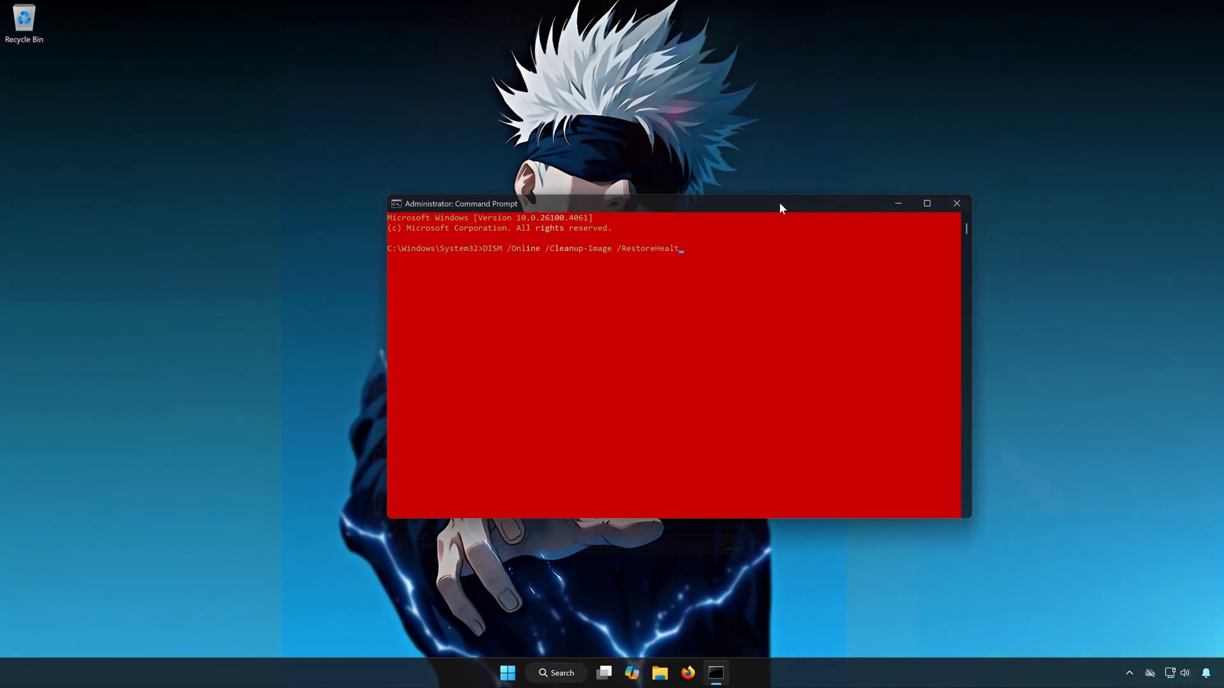
text(h)
key(Return)
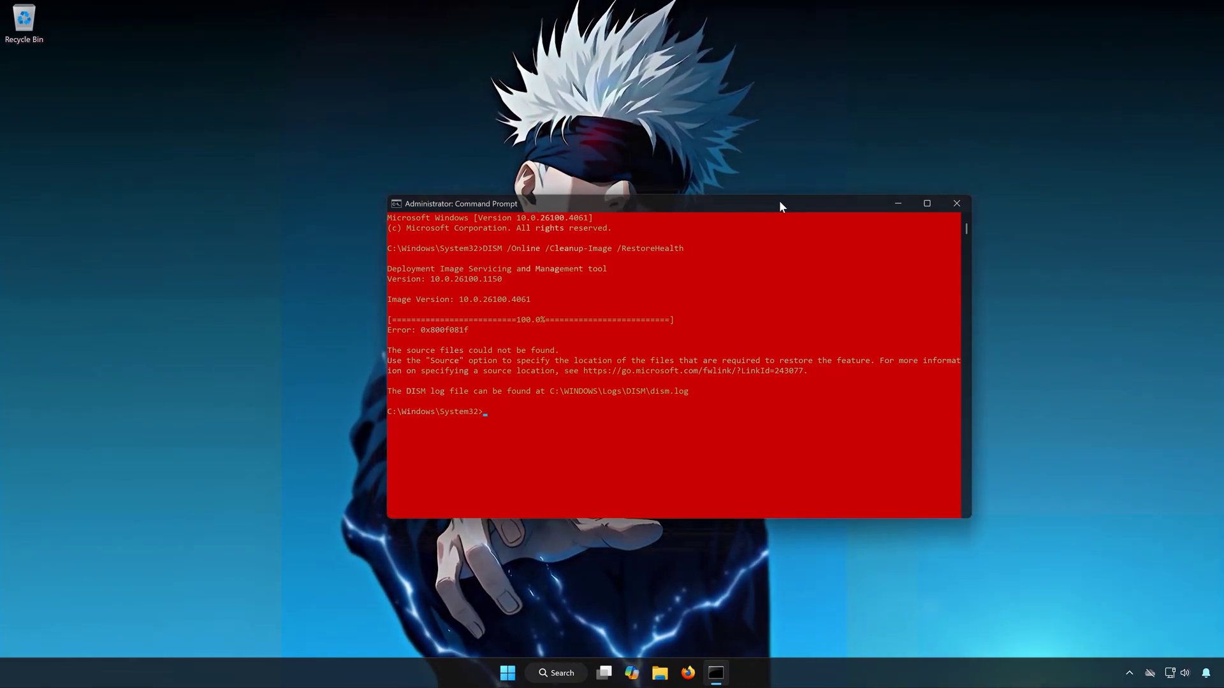
text(exit)
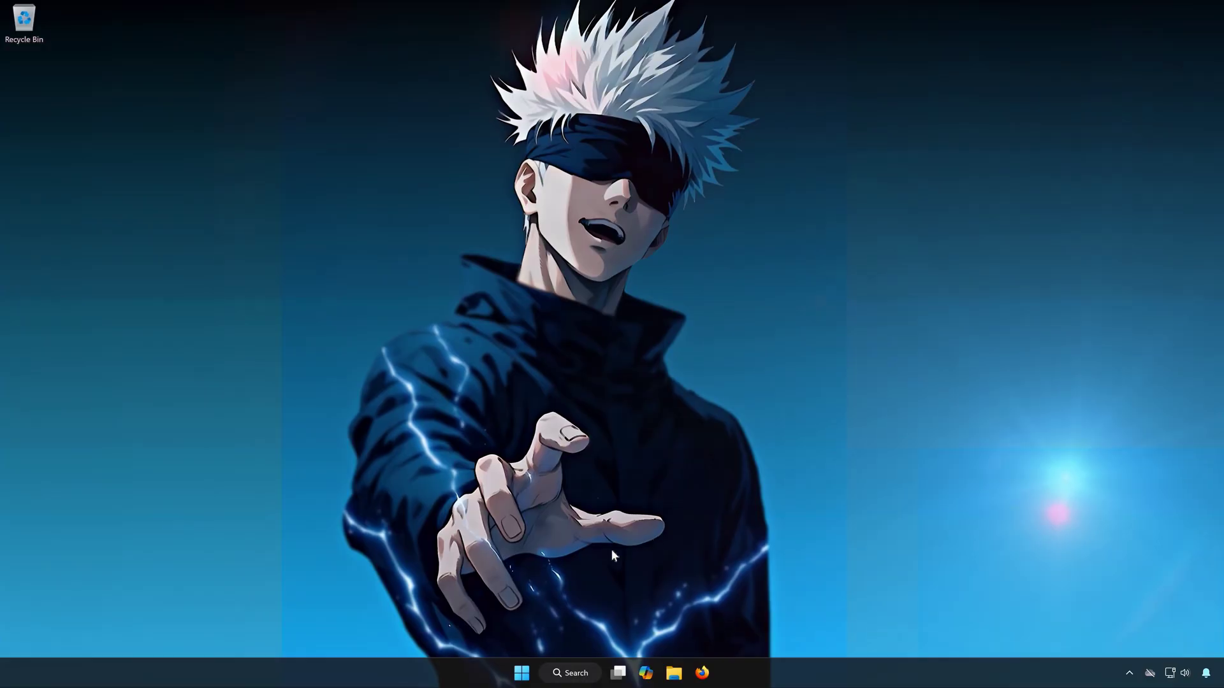
Launch an elevated Command Prompt again from Start search, accepting UAC
click(521, 674)
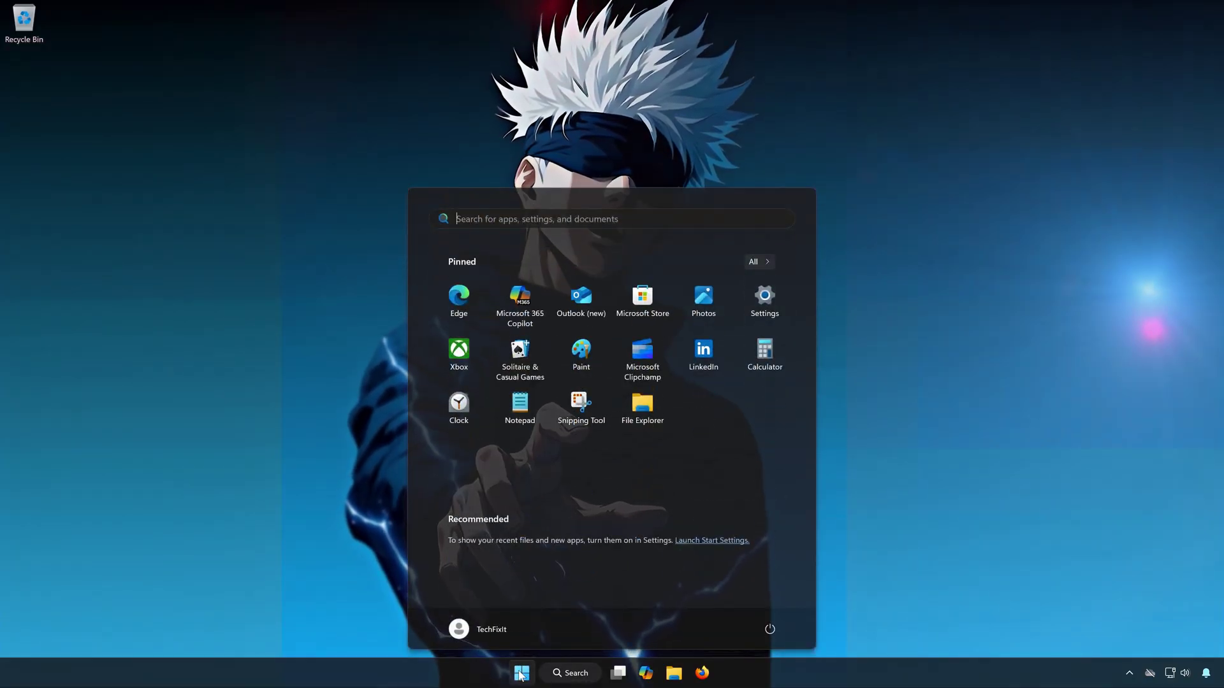
text(cmd)
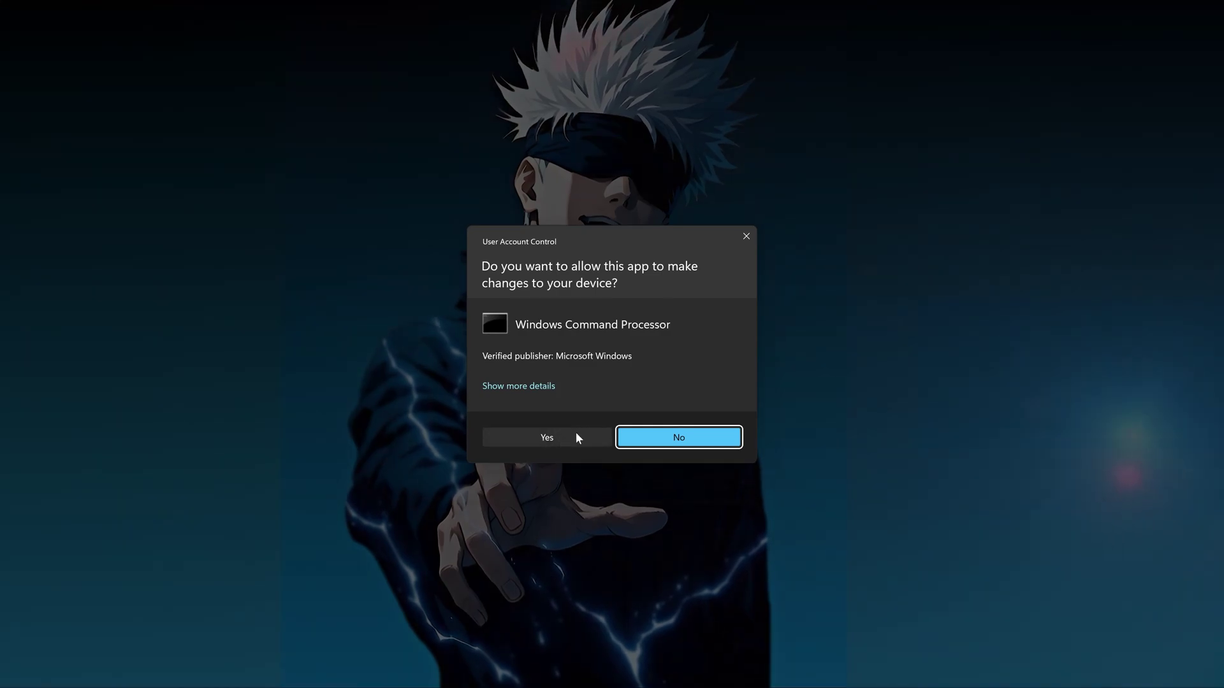
click(575, 435)
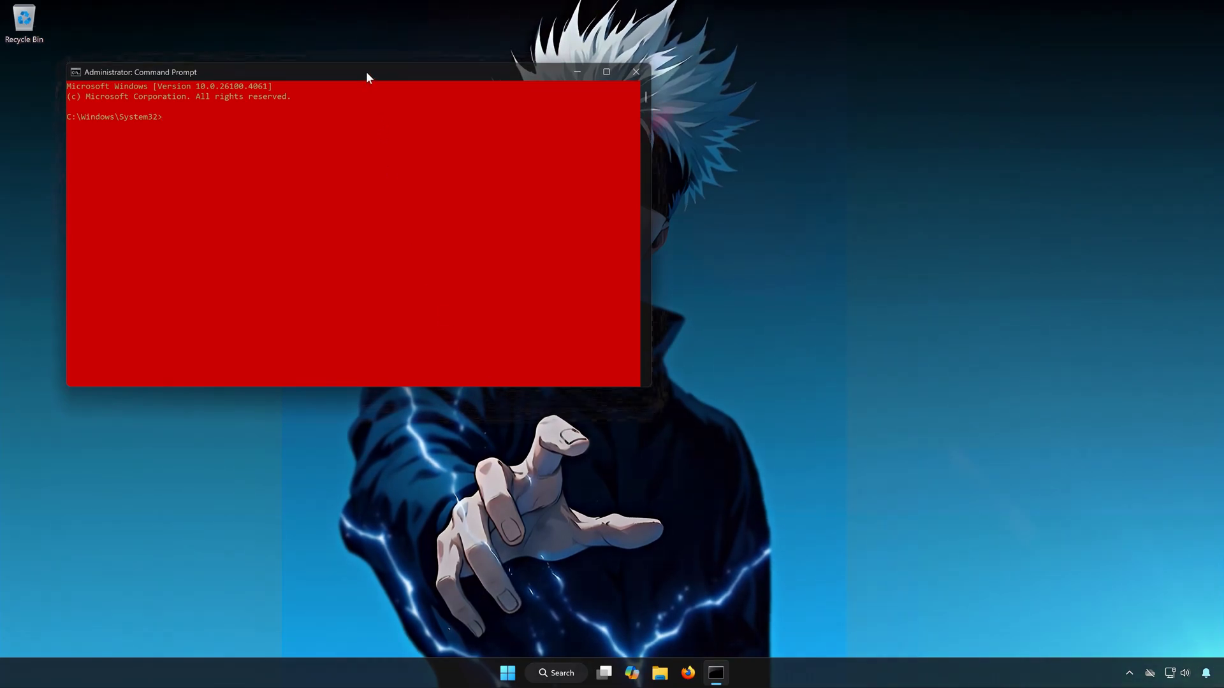
drag(367, 77, 625, 165)
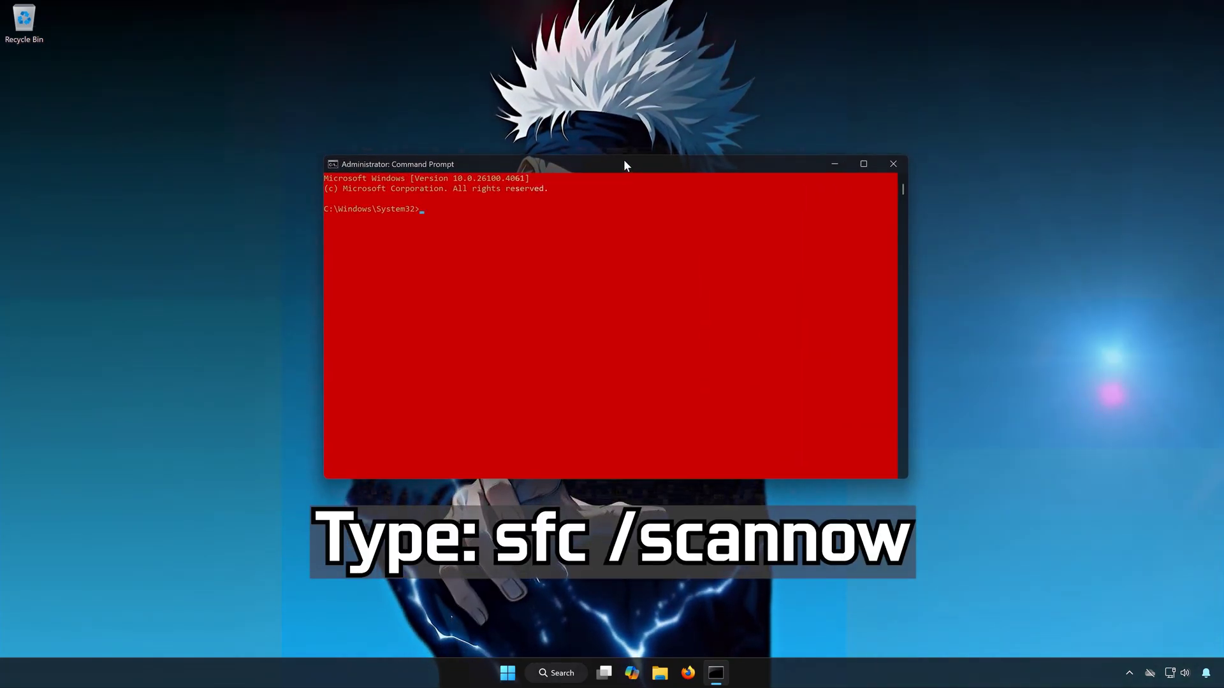
Run sfc /scannow, then exit the prompt after no integrity violations
text(sfc)
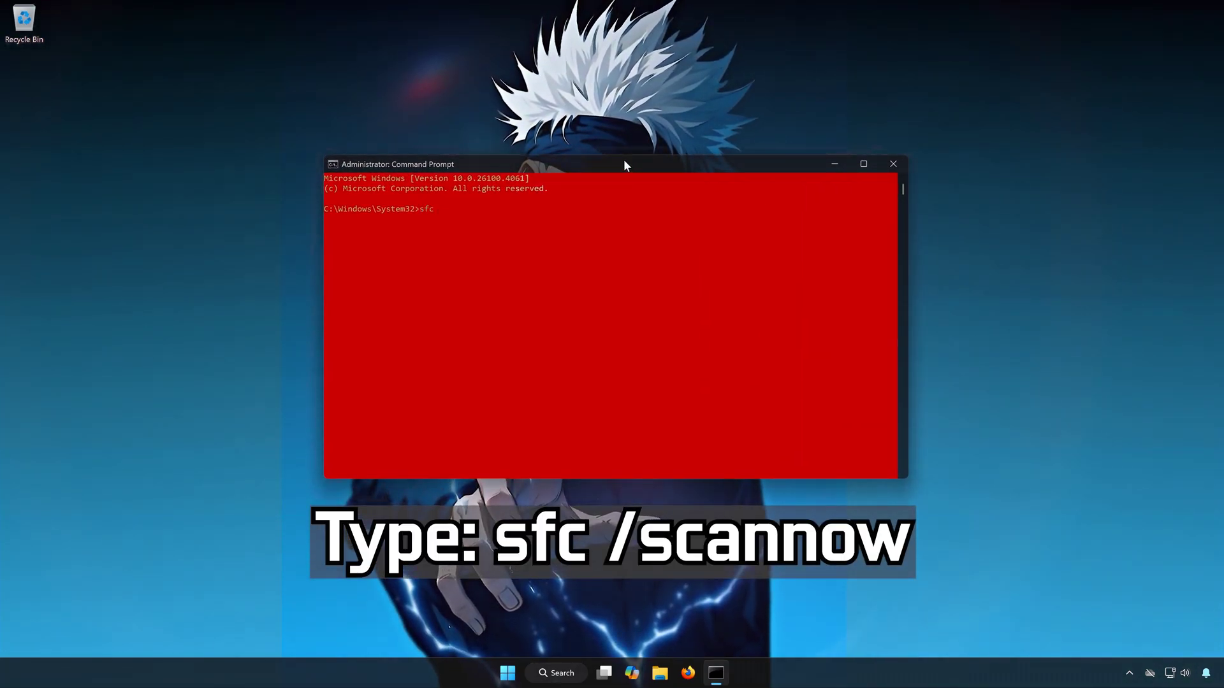
text( /scannow)
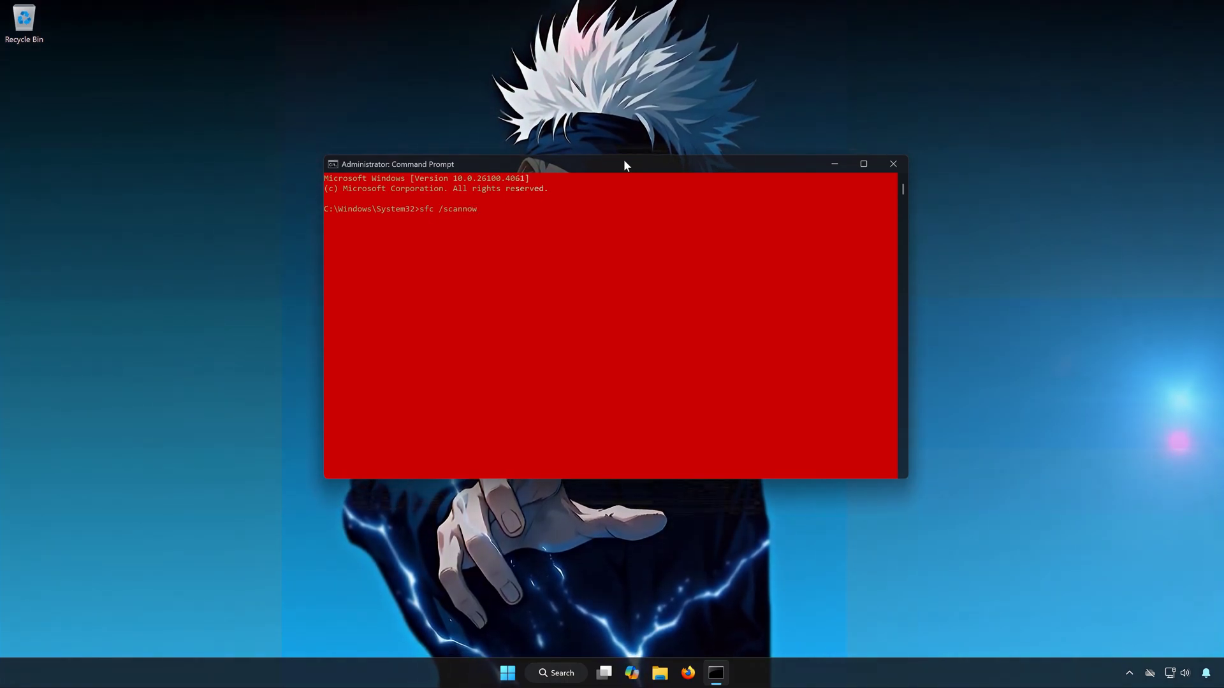
key(Return)
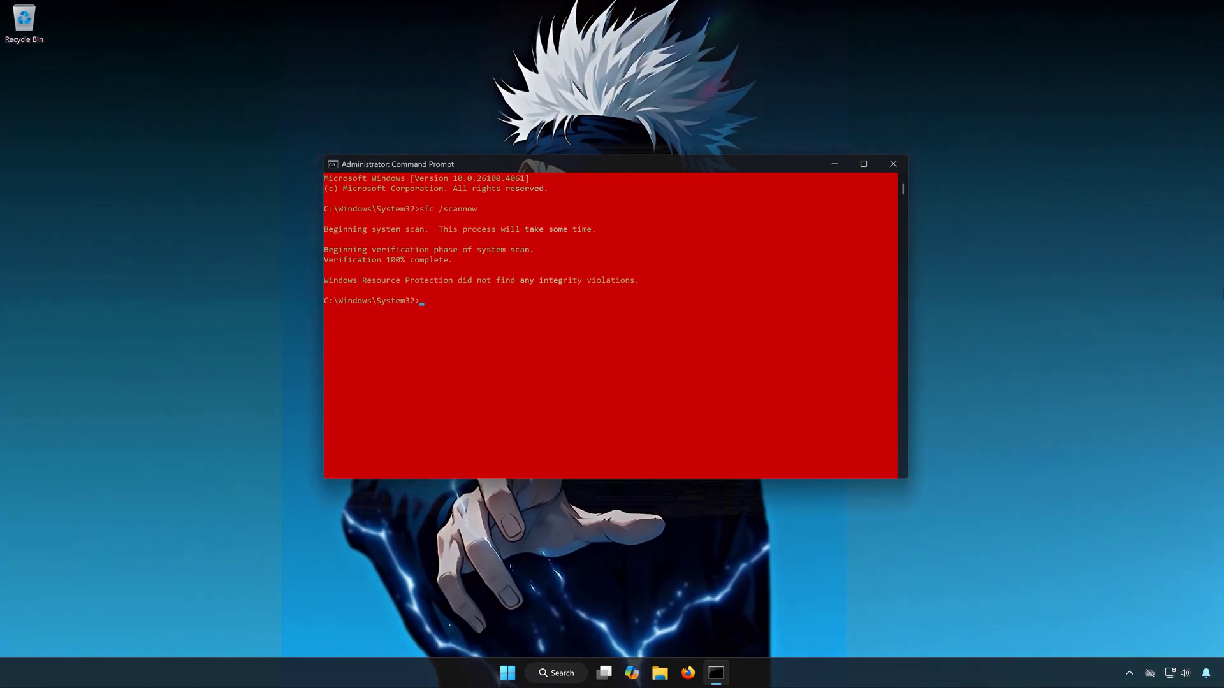
text(exit)
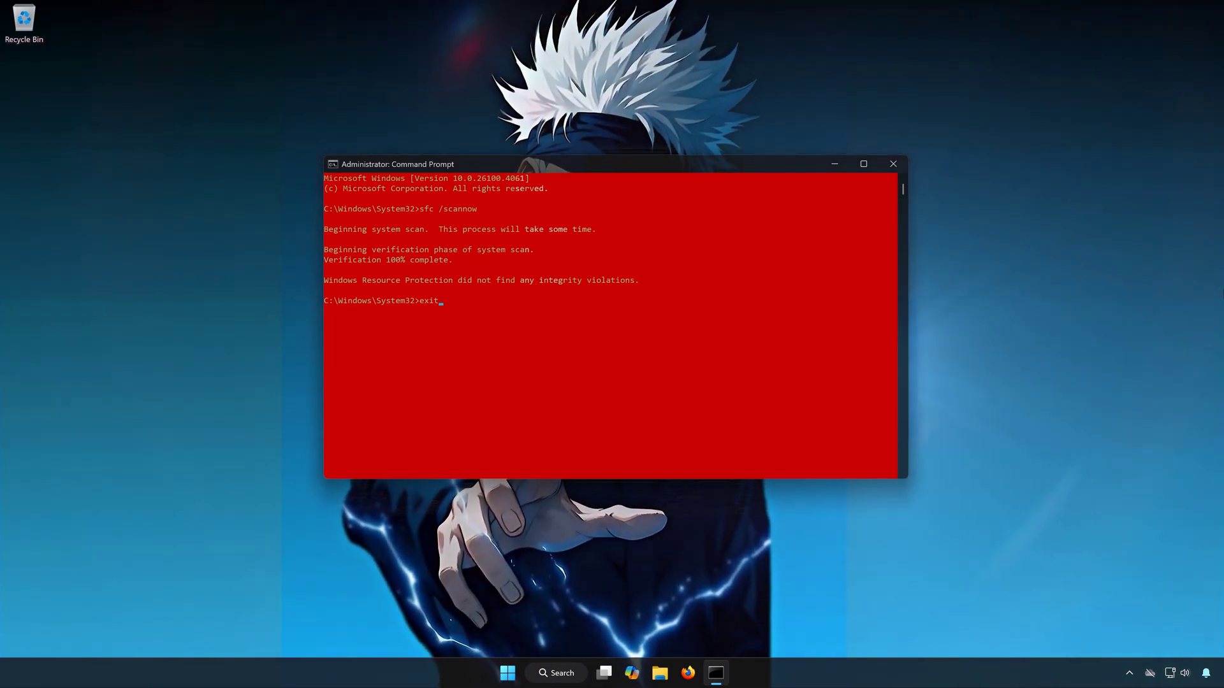
key(Return)
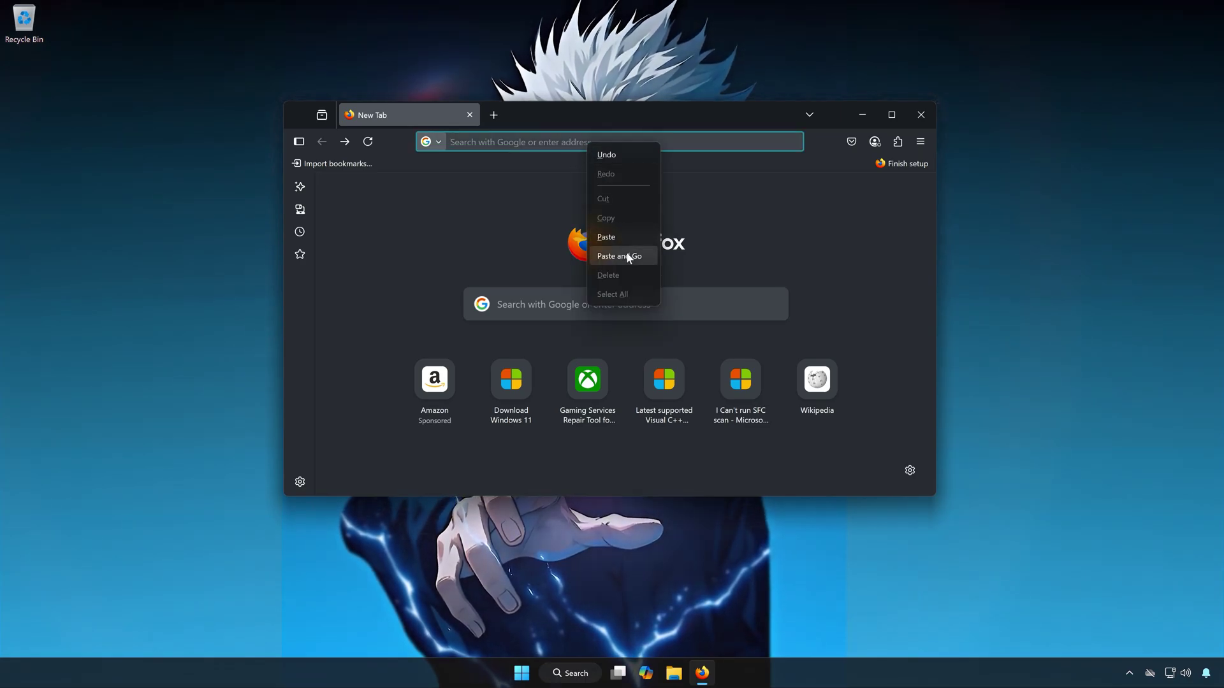
Load Microsoft's Download Windows 11 page, download the media creation tool, and close Firefox
click(628, 257)
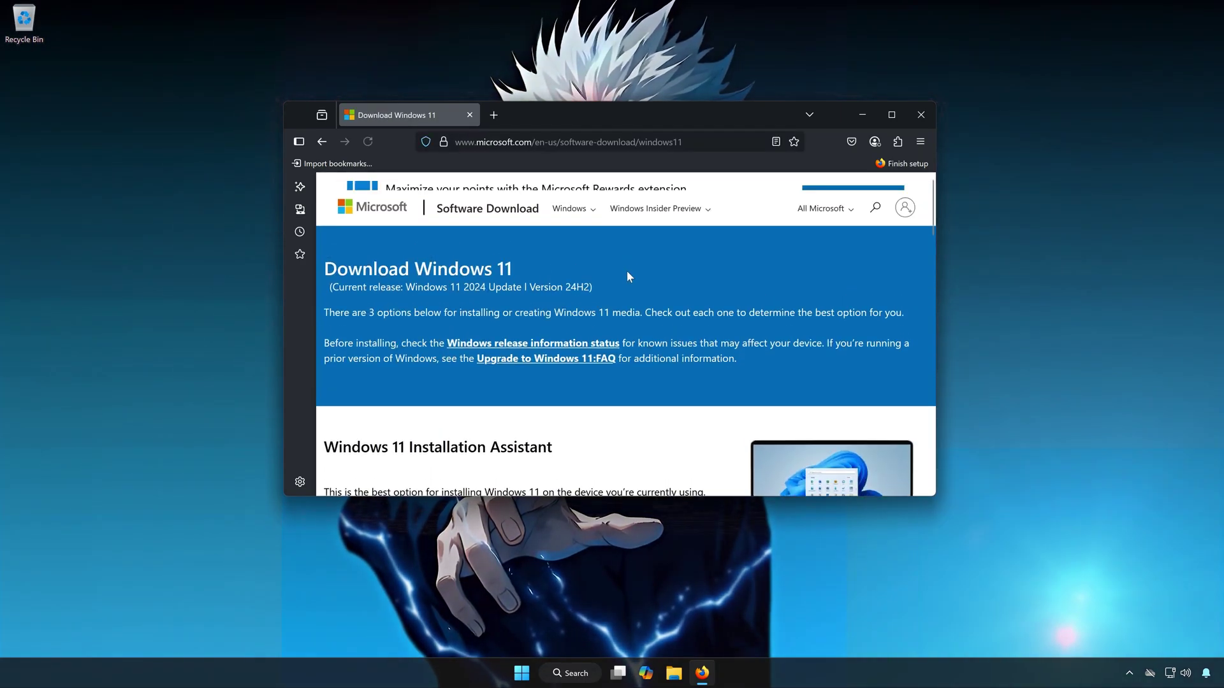
scroll(628, 276, down, 4)
scroll(628, 276, down, 2)
scroll(628, 276, down, 2)
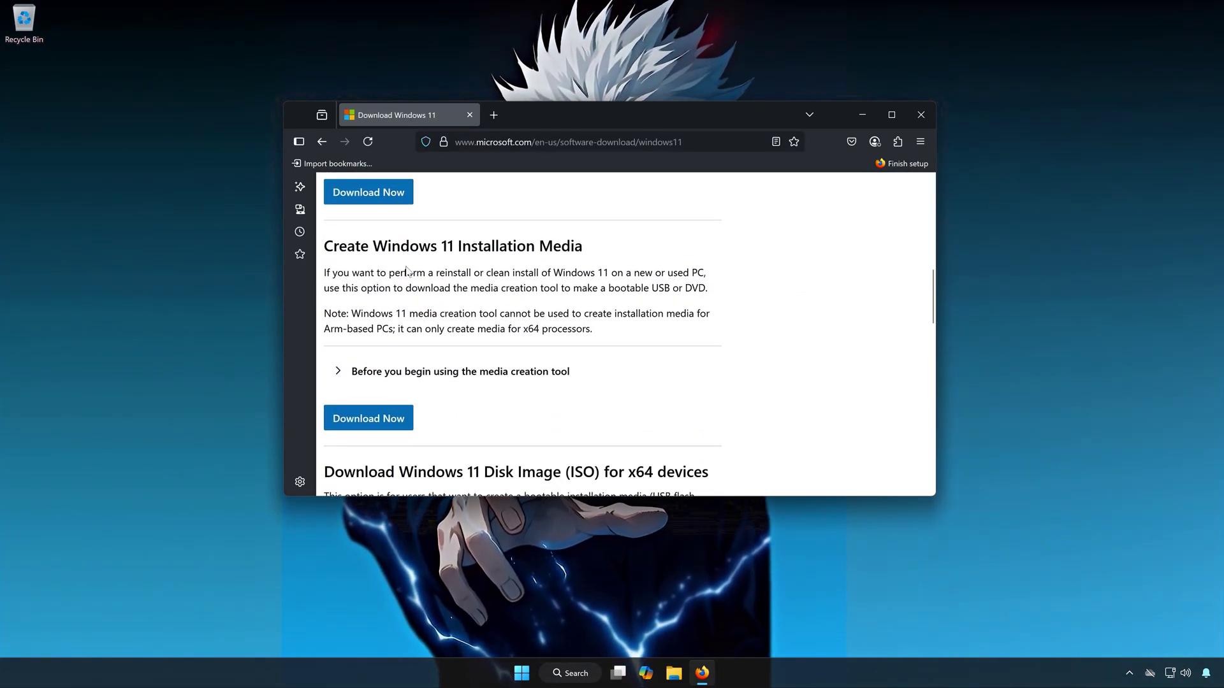
click(379, 424)
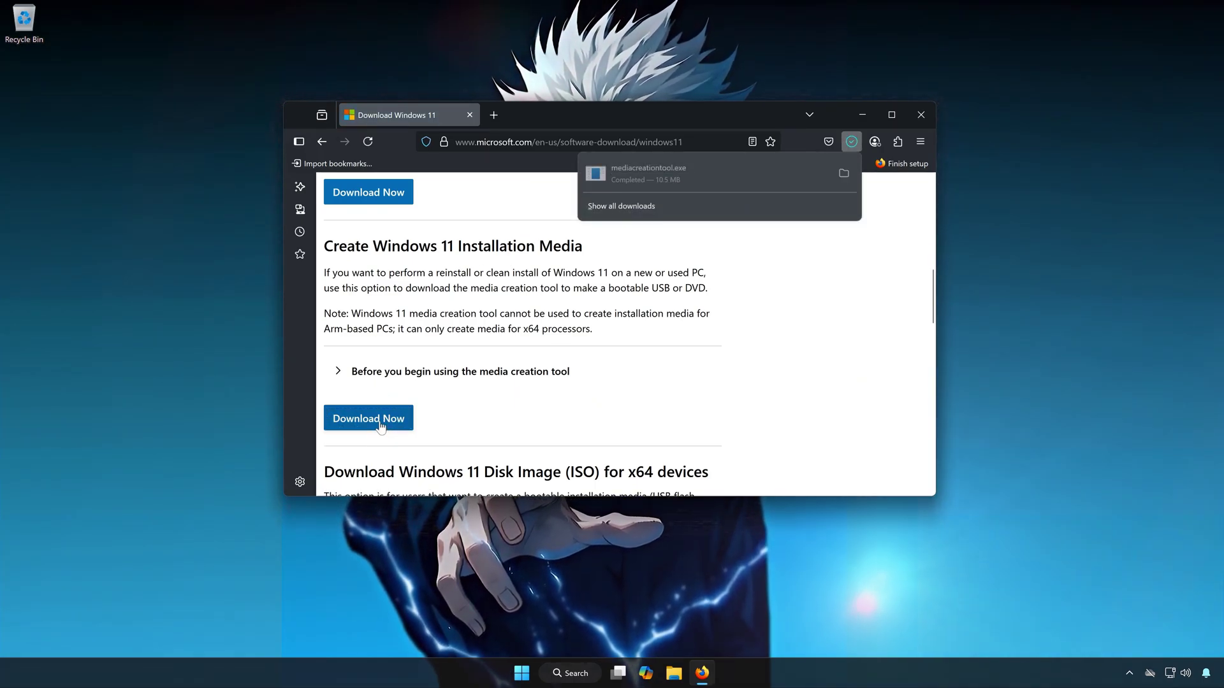
click(913, 113)
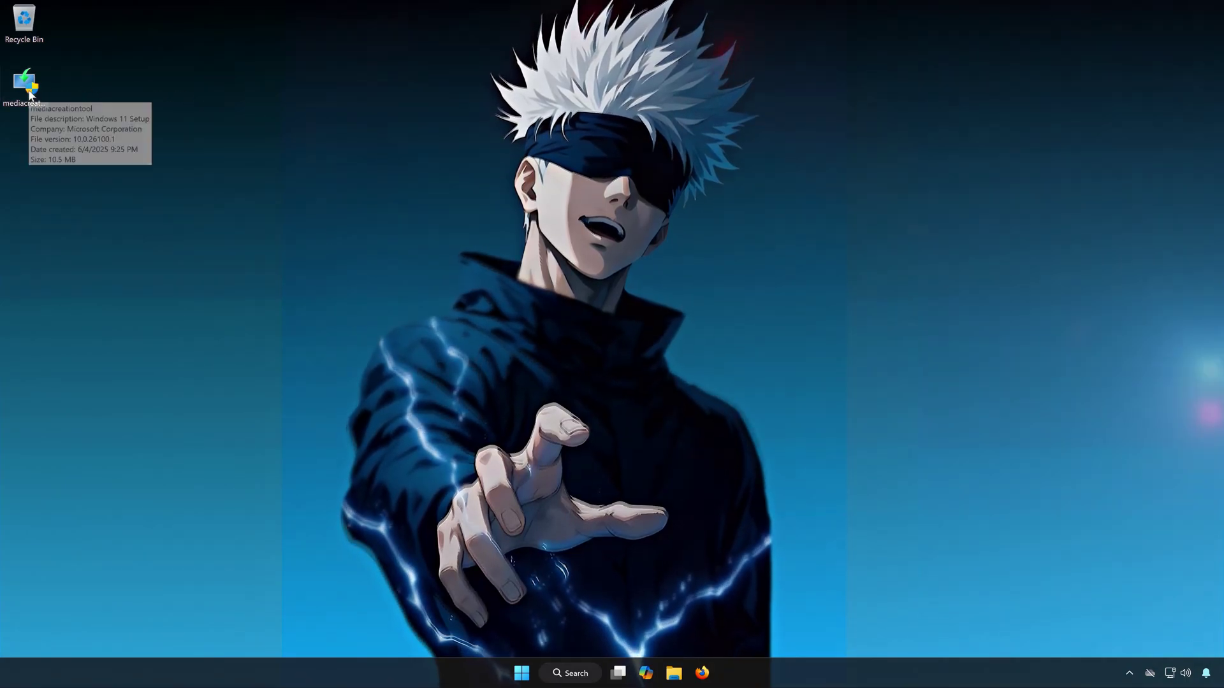
Run mediacreationtool with admin rights, accept the license, keep recommended options, select ISO file
double_click(33, 95)
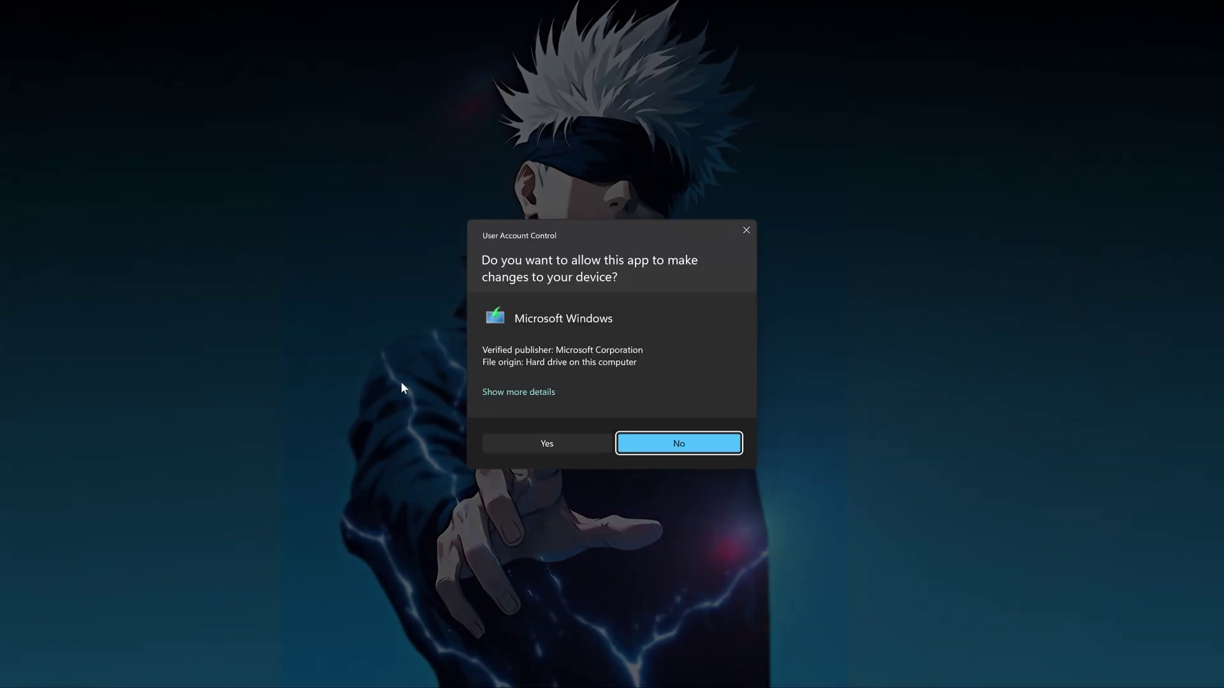
click(552, 445)
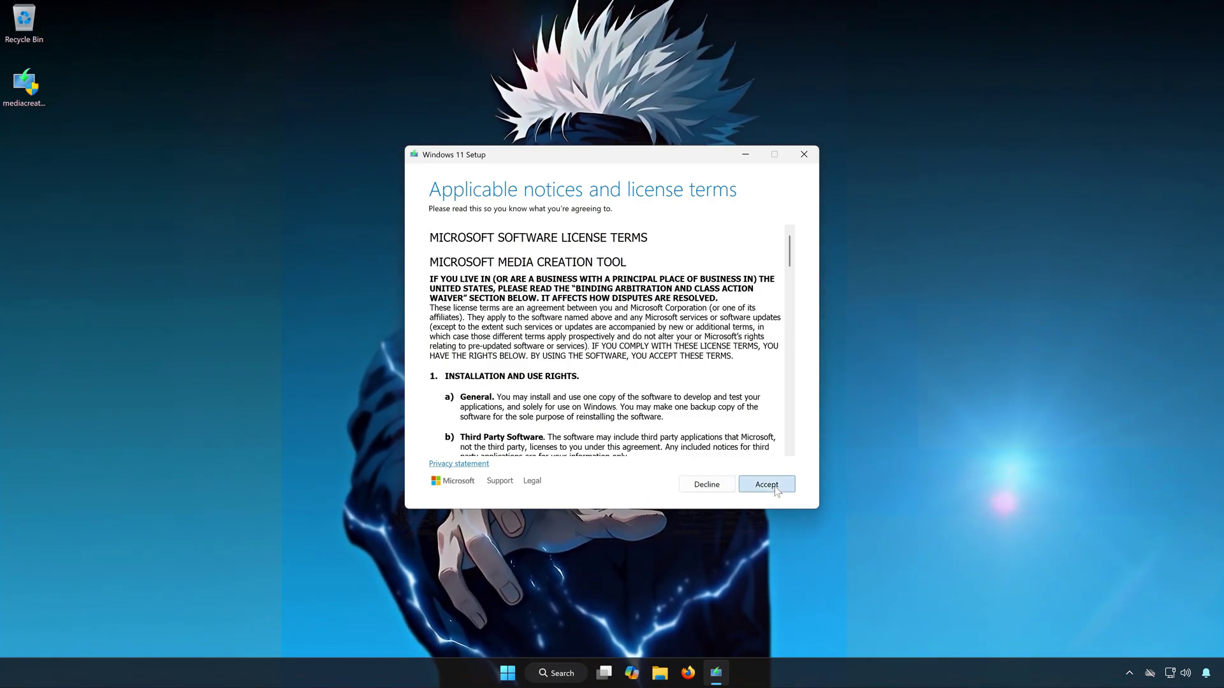
click(775, 488)
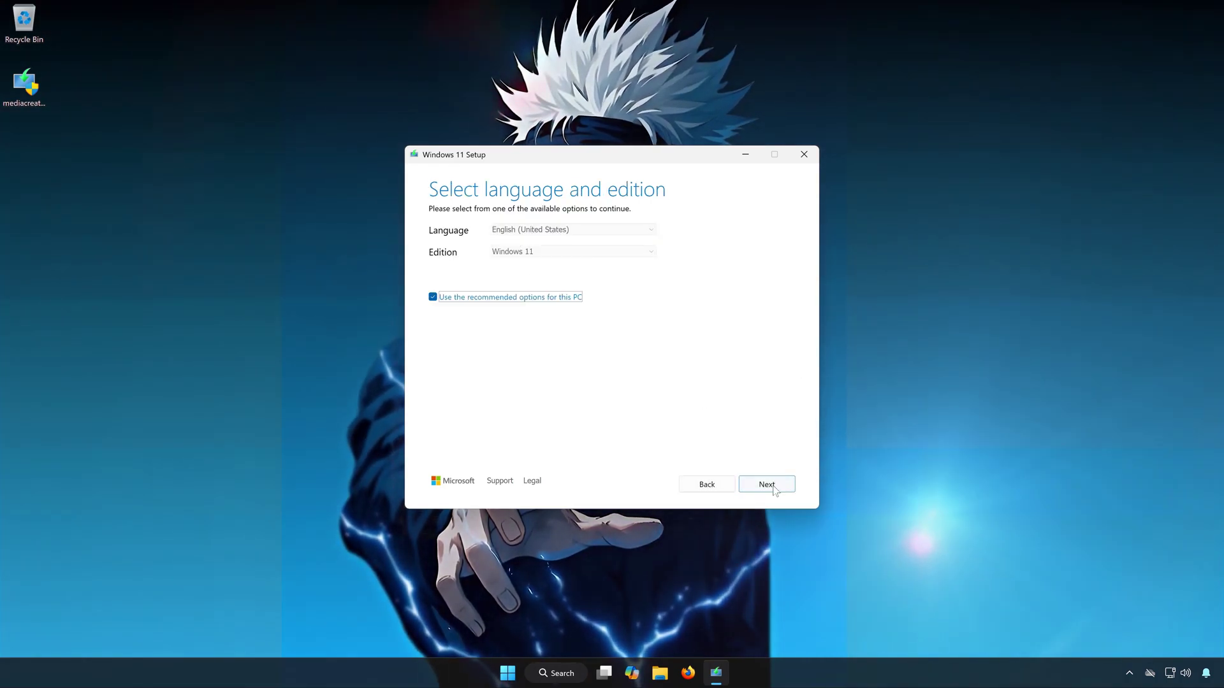
click(771, 492)
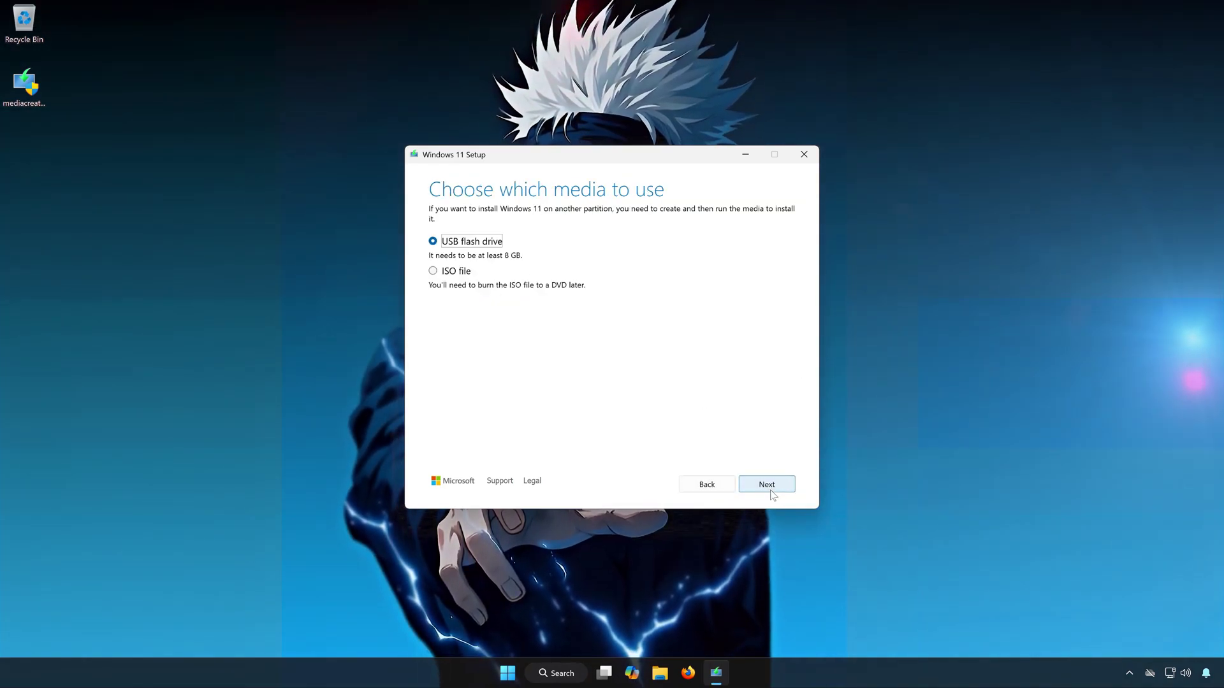
click(446, 271)
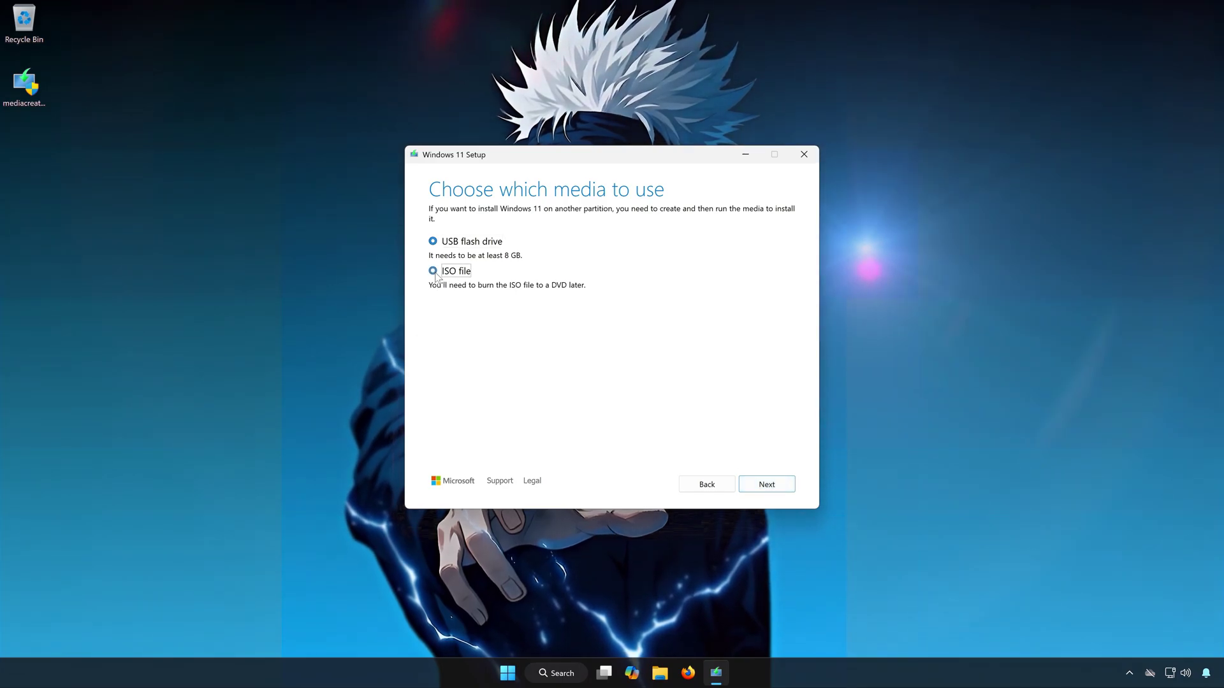
Download the Windows 11 ISO to the Desktop and finish Windows 11 Setup
click(769, 486)
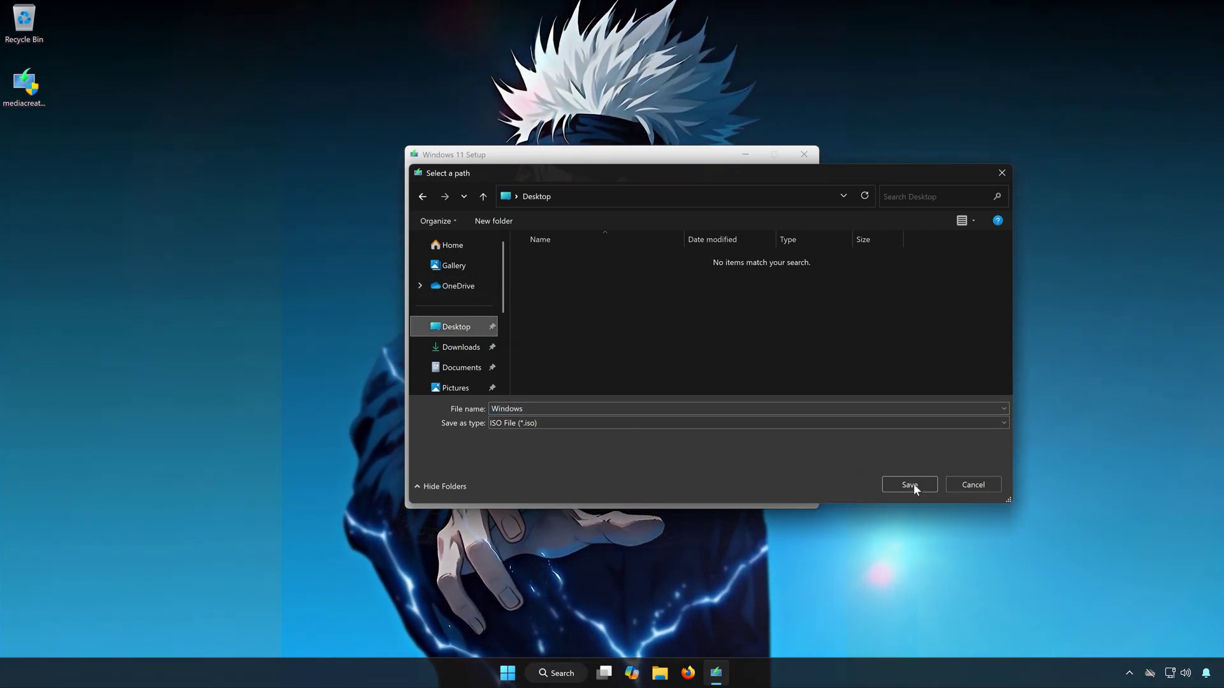
click(897, 484)
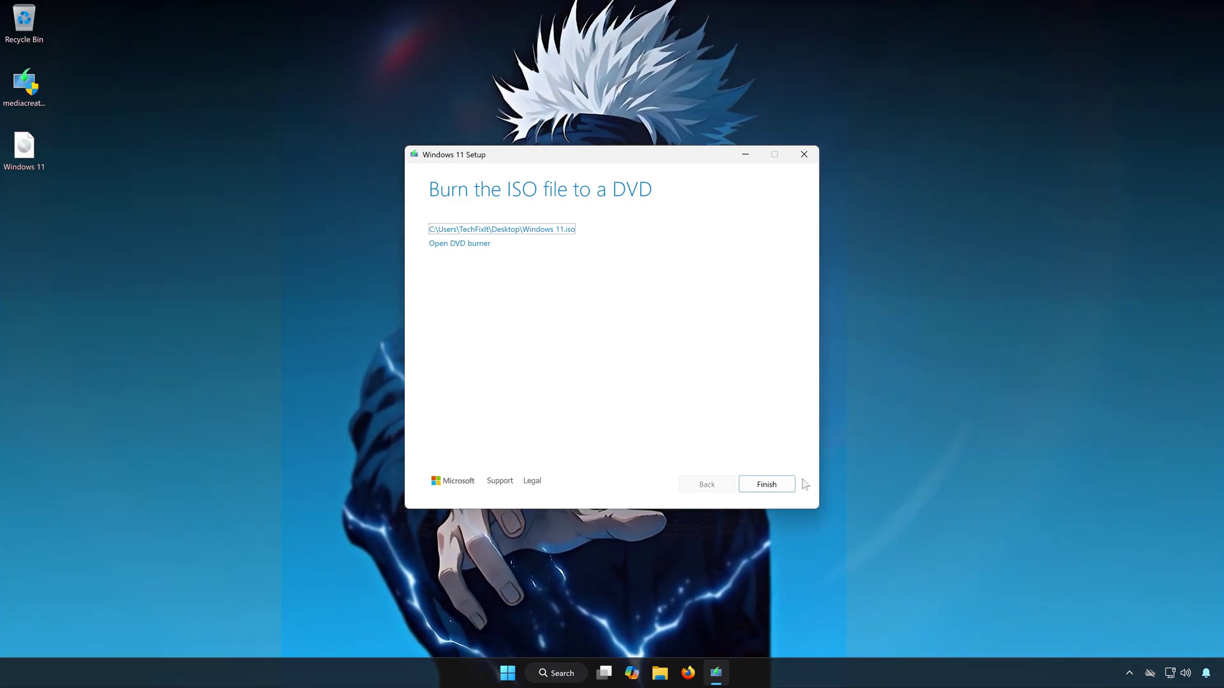
click(756, 485)
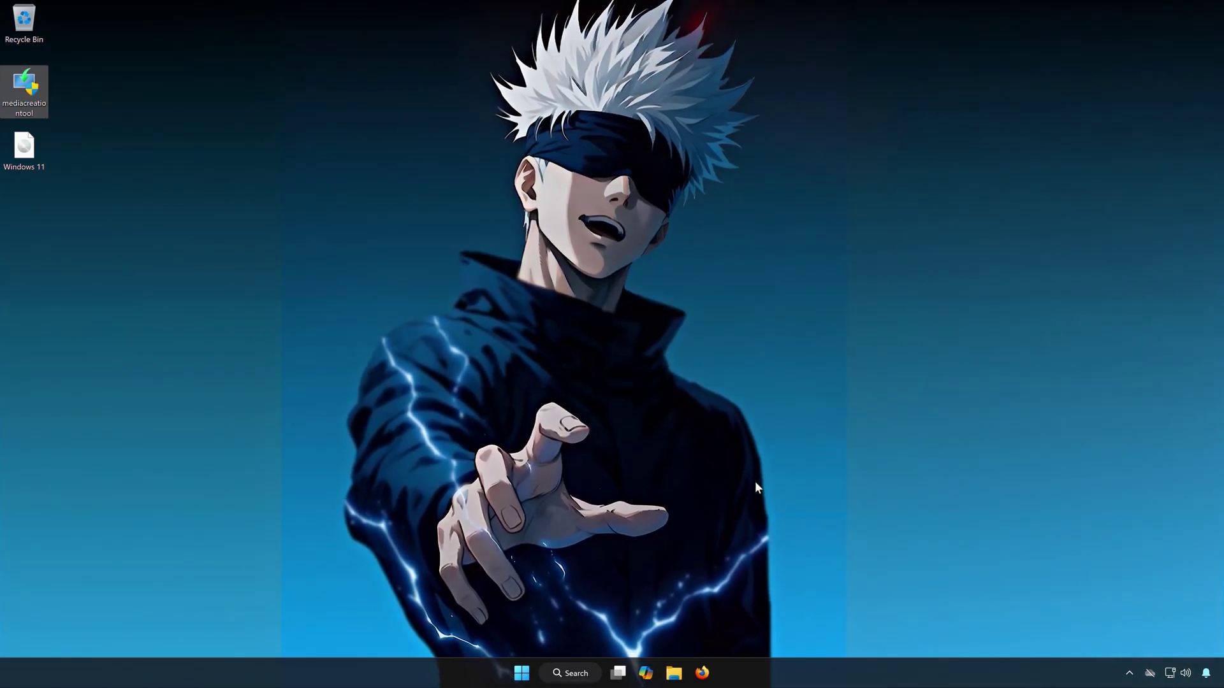
Mount the desktop Windows 11 ISO and run its setup as administrator
double_click(29, 152)
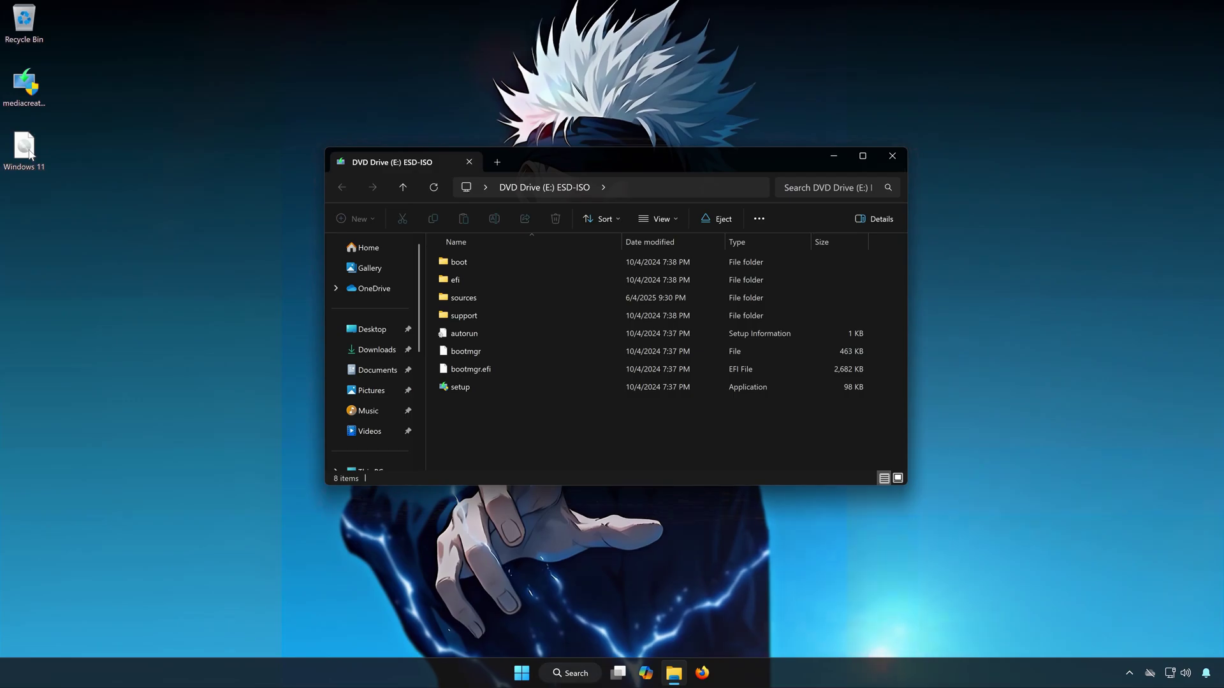
double_click(484, 388)
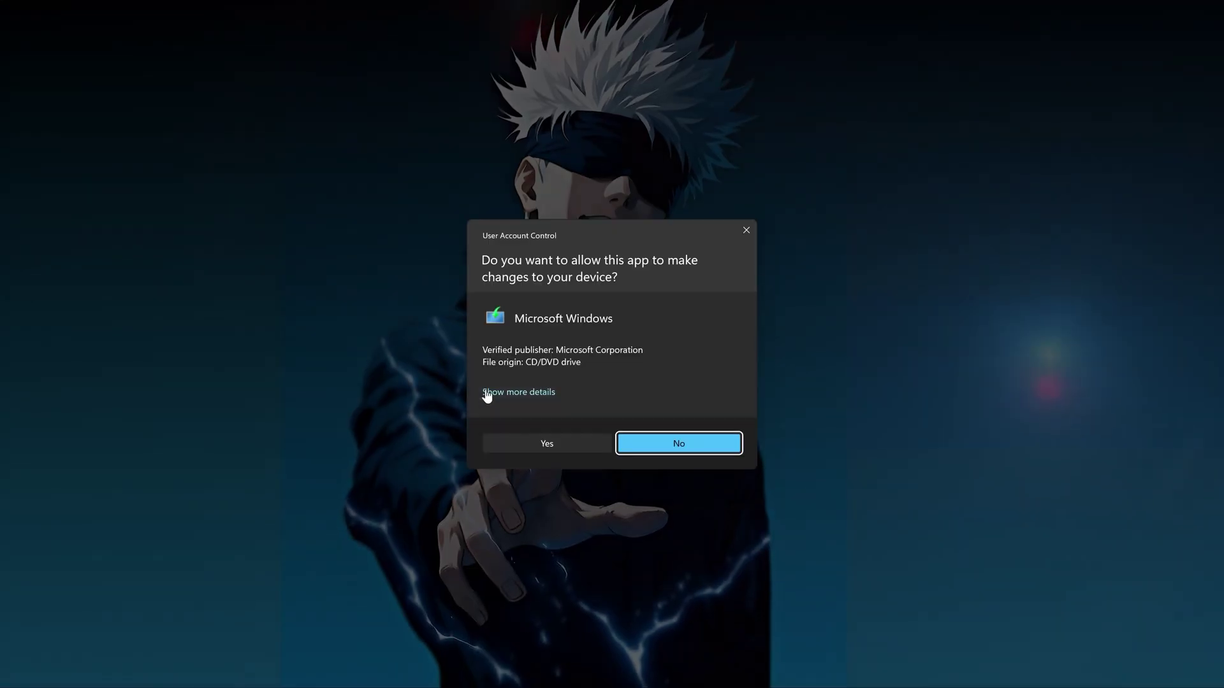
click(554, 441)
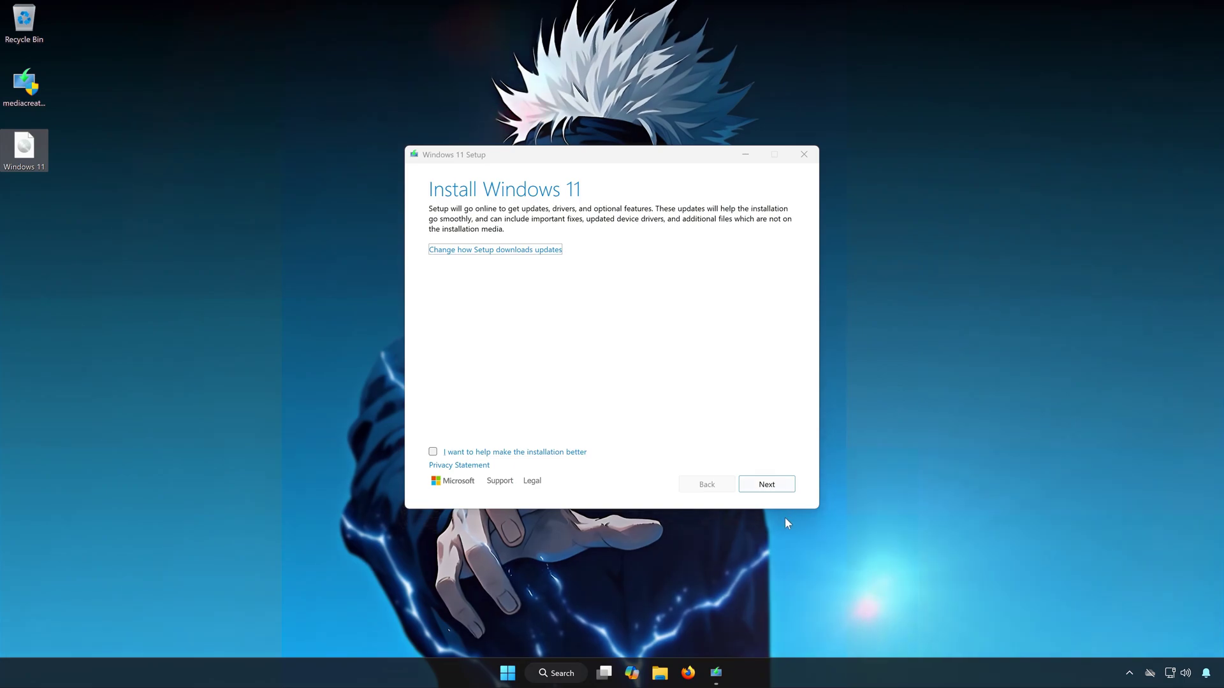
Accept the license terms and install Windows 11 Pro, keeping personal files and apps
click(781, 485)
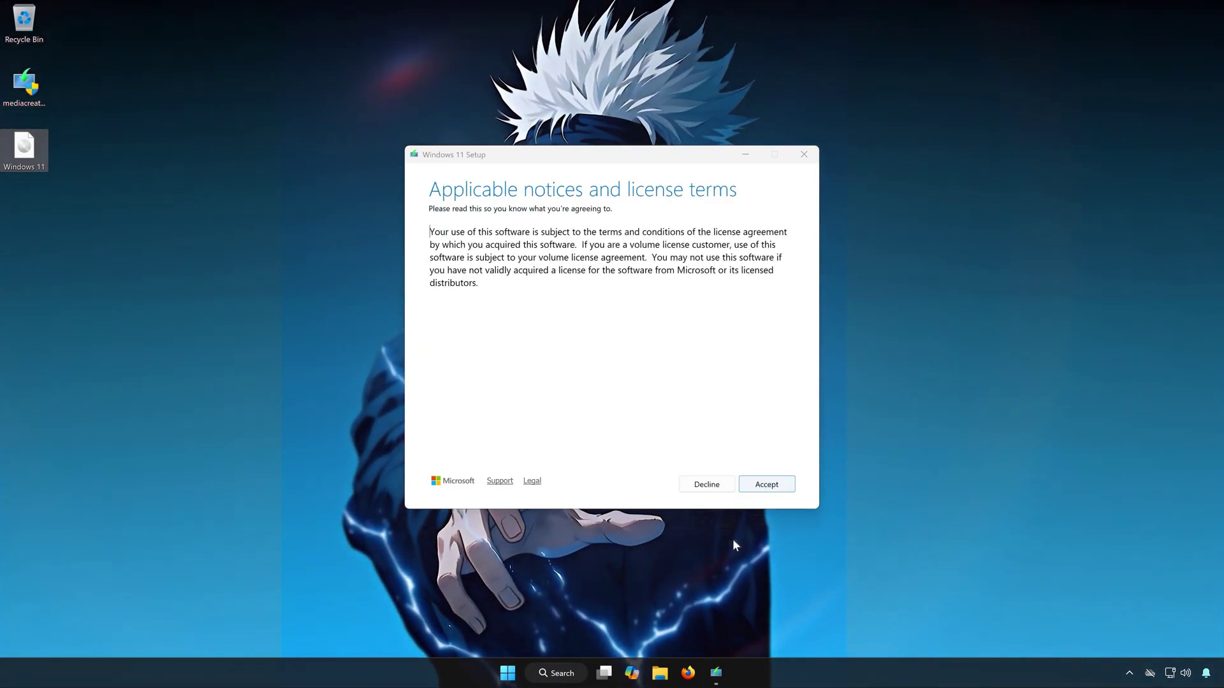
click(779, 484)
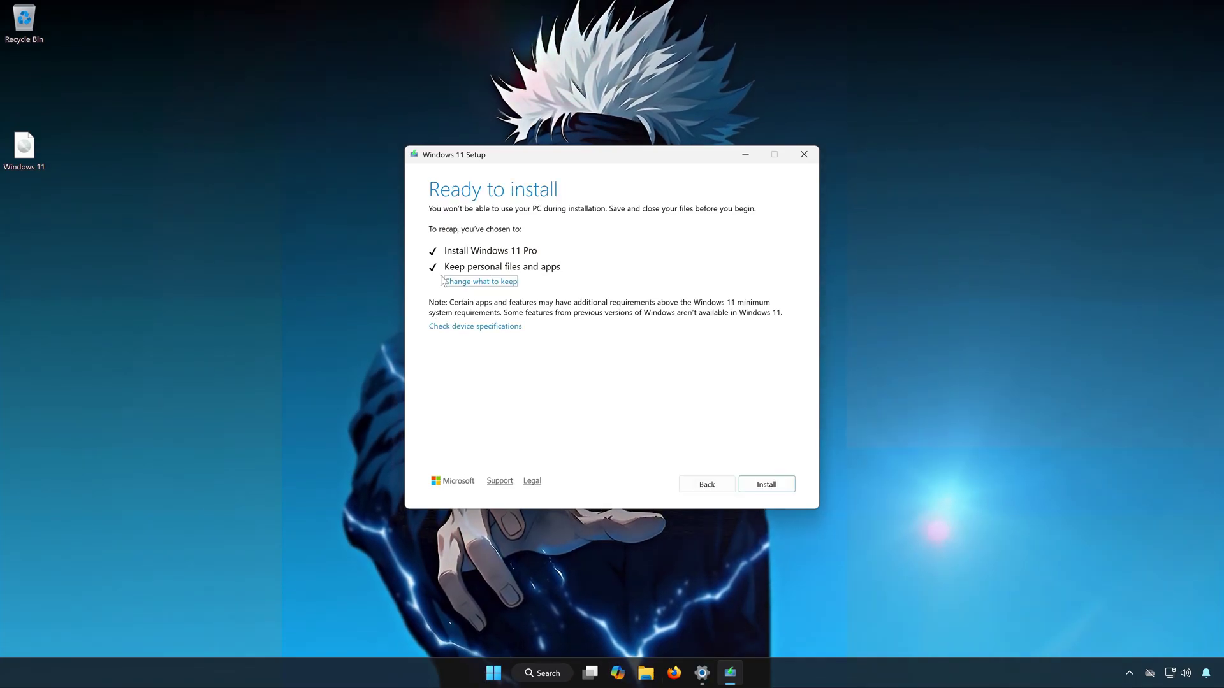
click(781, 485)
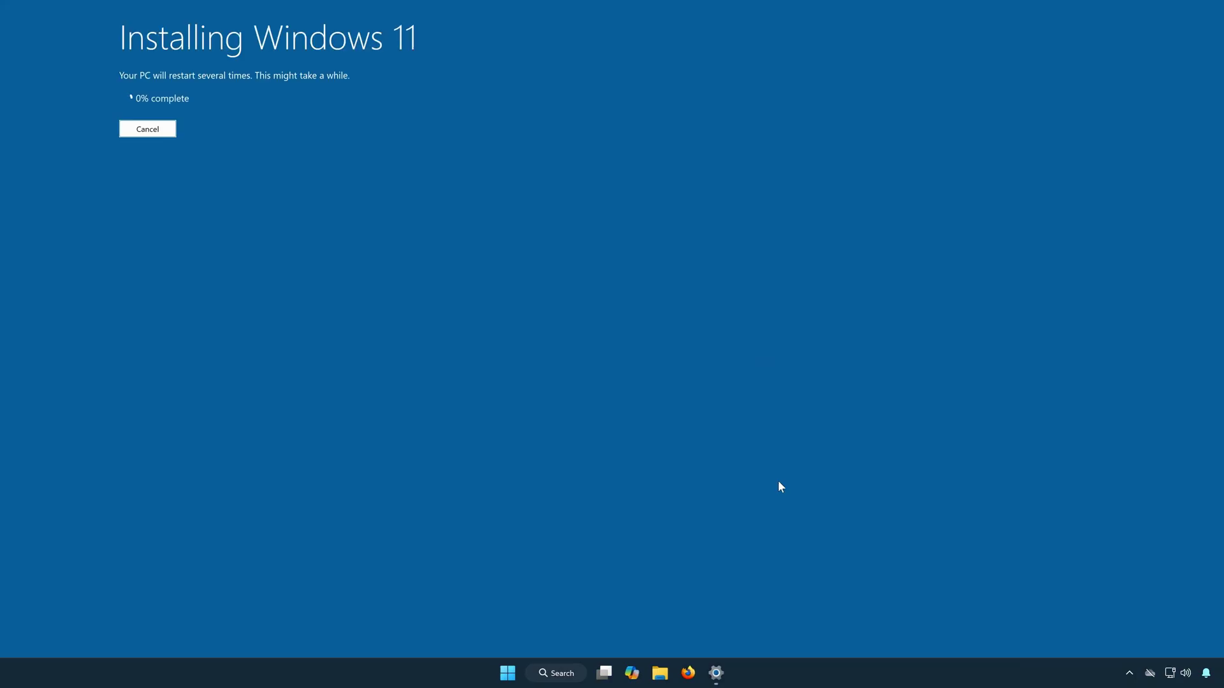